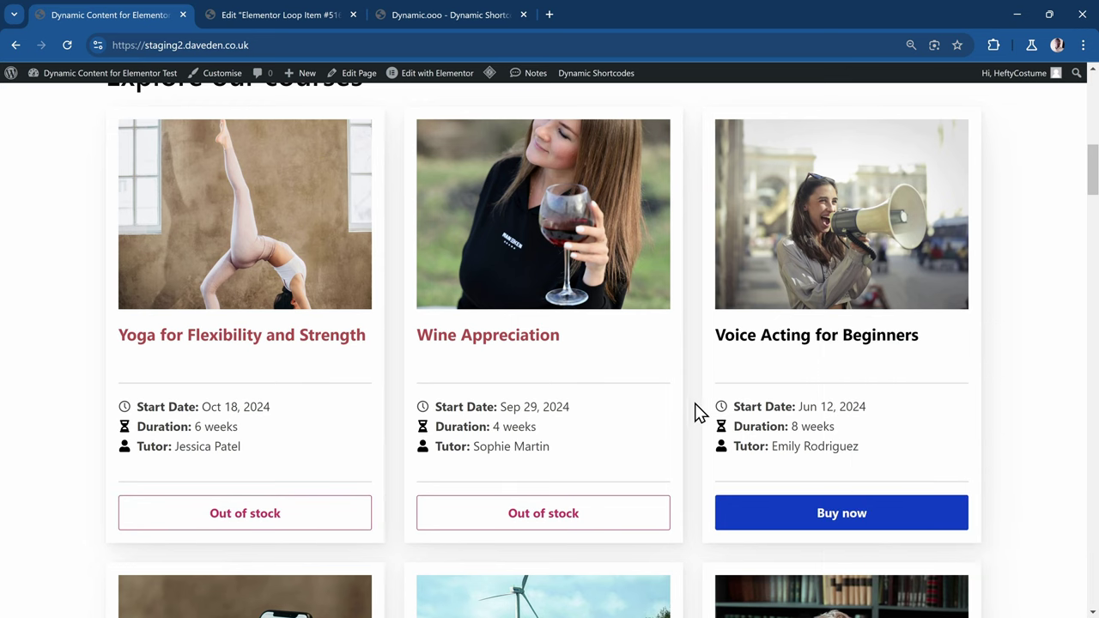
Step: Look over the course cards on the live page and in the Elementor loop item template
scroll(700, 410, "down", 2)
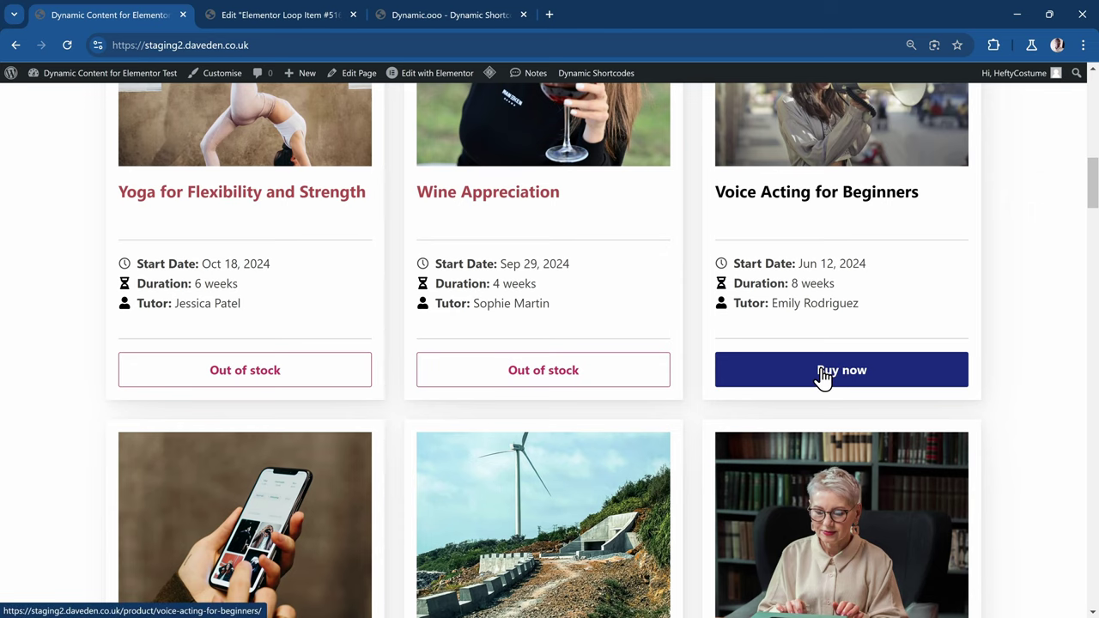
scroll(674, 313, "up", 2)
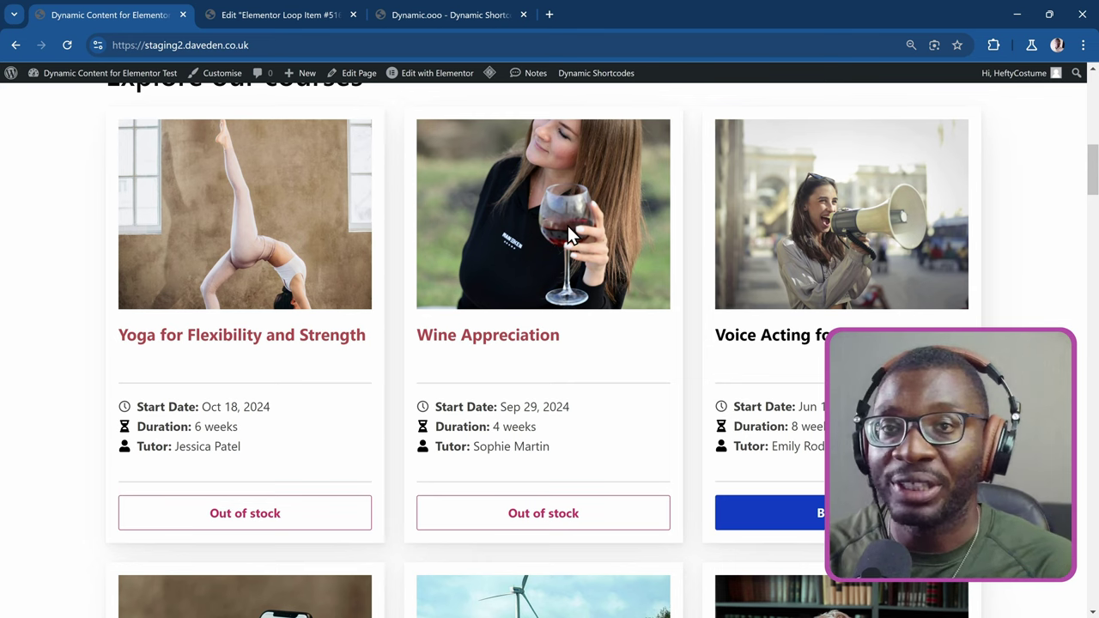
left_click(287, 20)
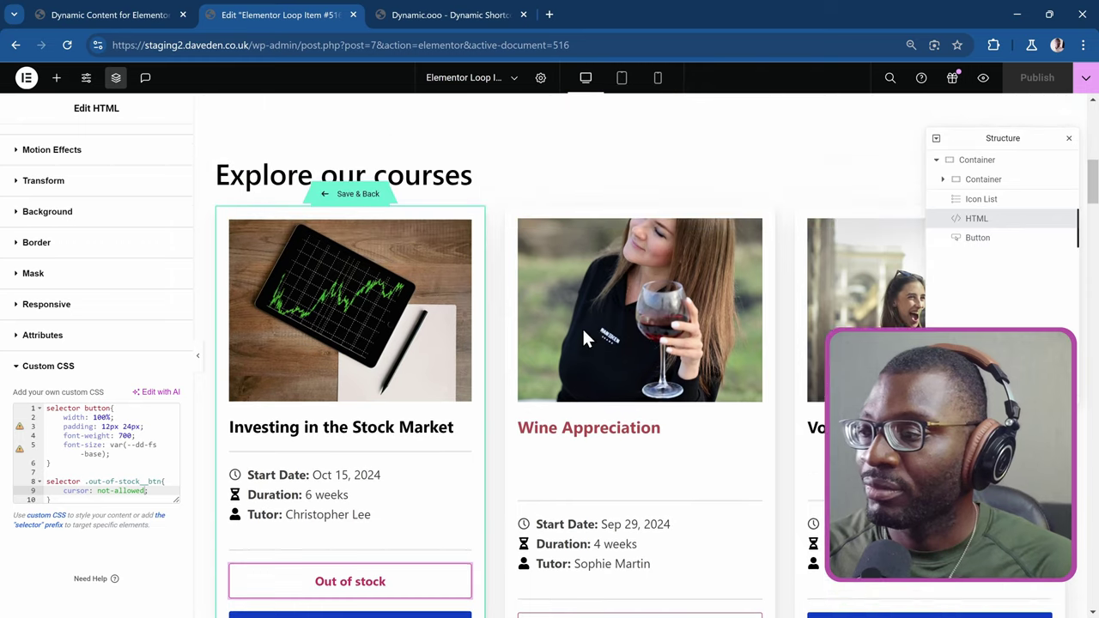
scroll(584, 331, "down", 1)
left_click(395, 314)
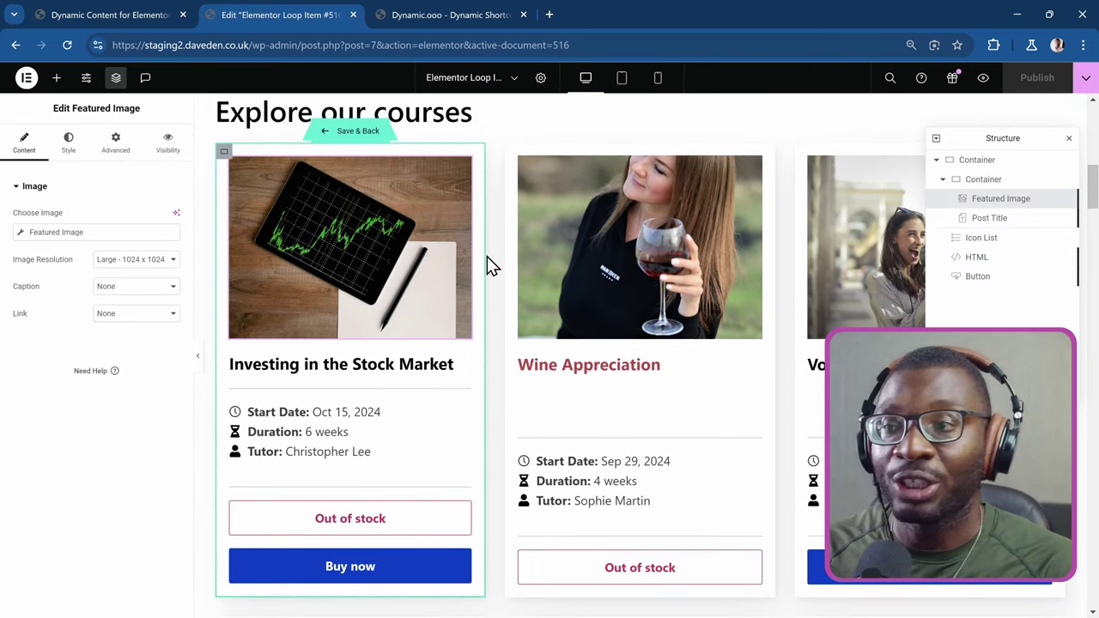
scroll(403, 197, "down", 1)
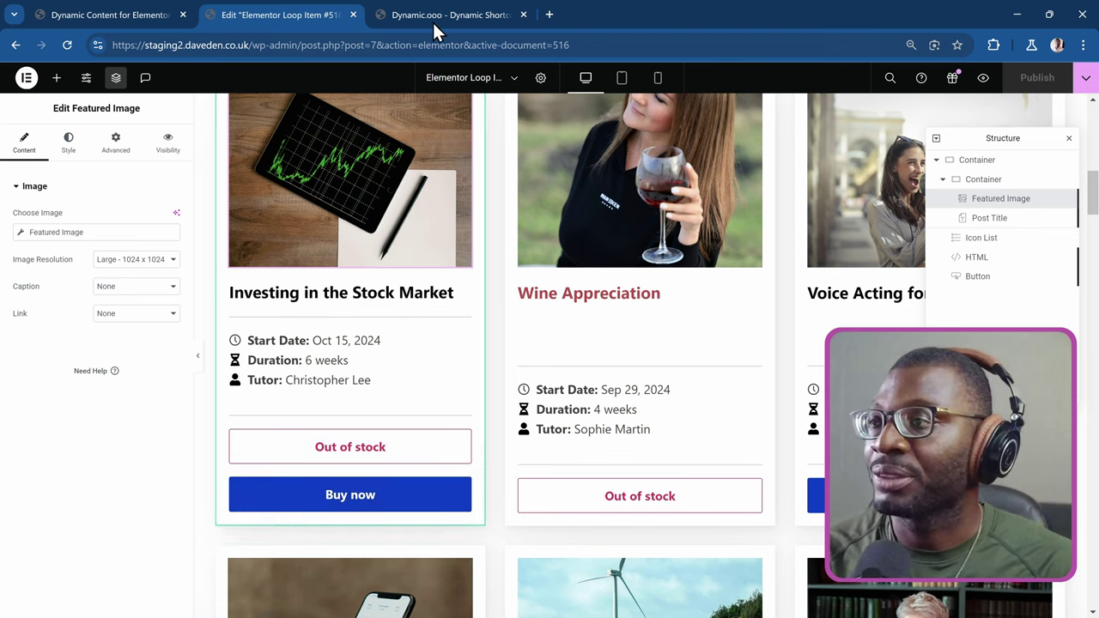
Step: From the Dynamic Shortcodes demo page, open the WooCommerce Products list in a separate browser tab
left_click(438, 17)
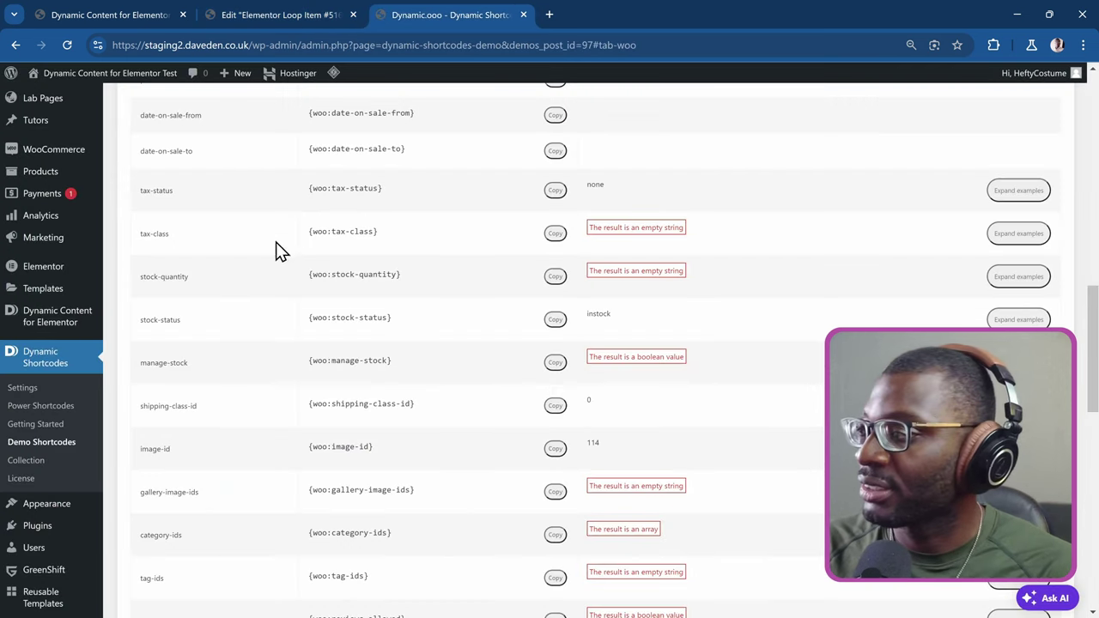
scroll(141, 334, "up", 2)
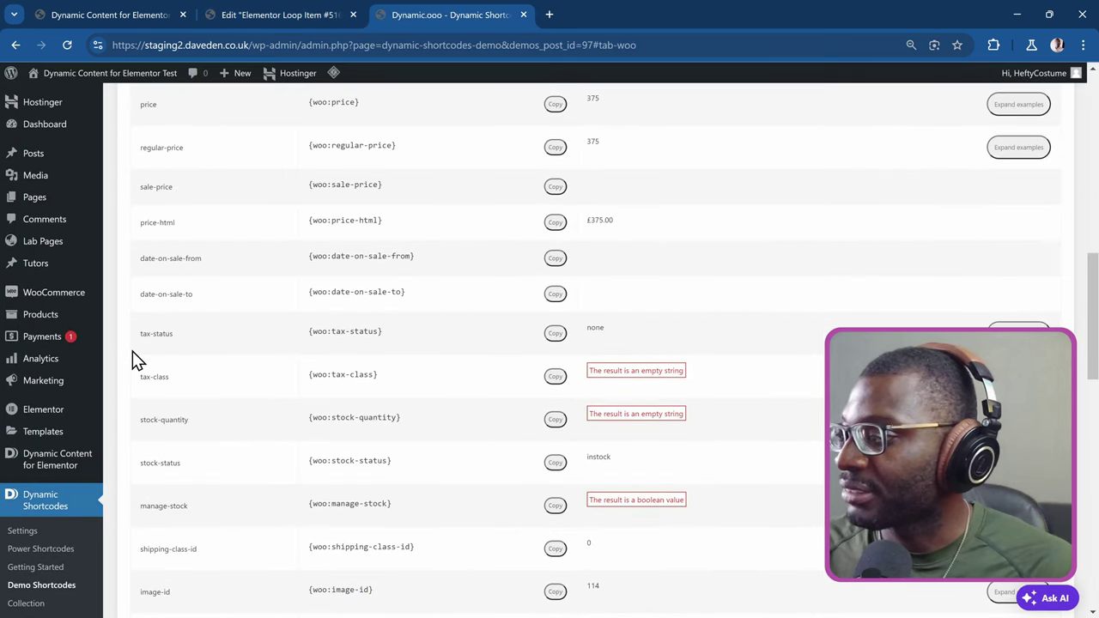
right_click(59, 315)
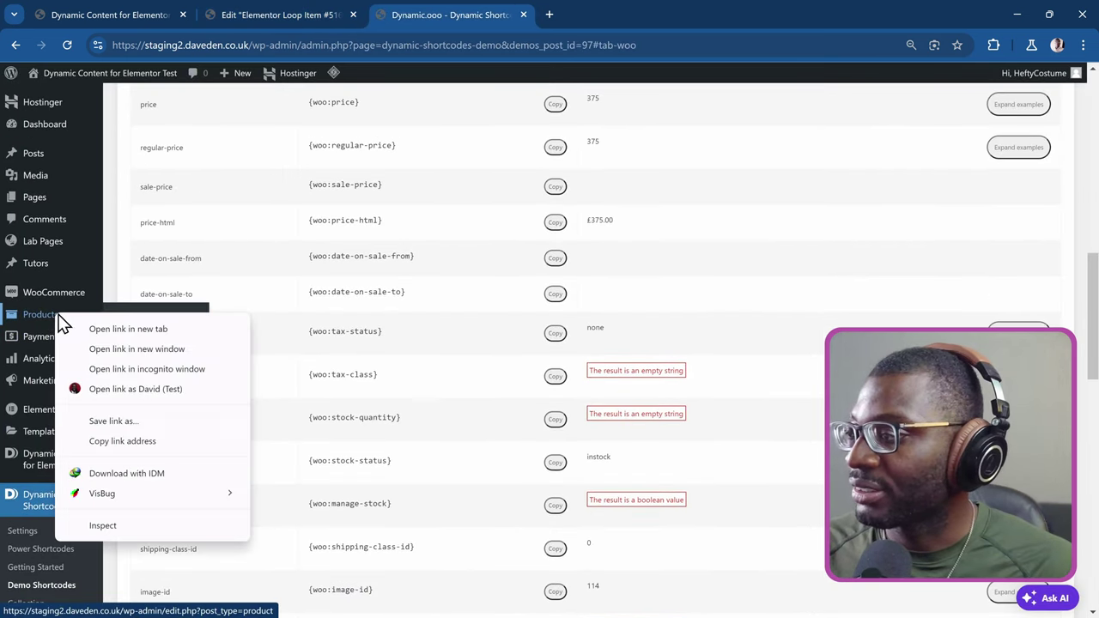
left_click(115, 330)
left_click(589, 23)
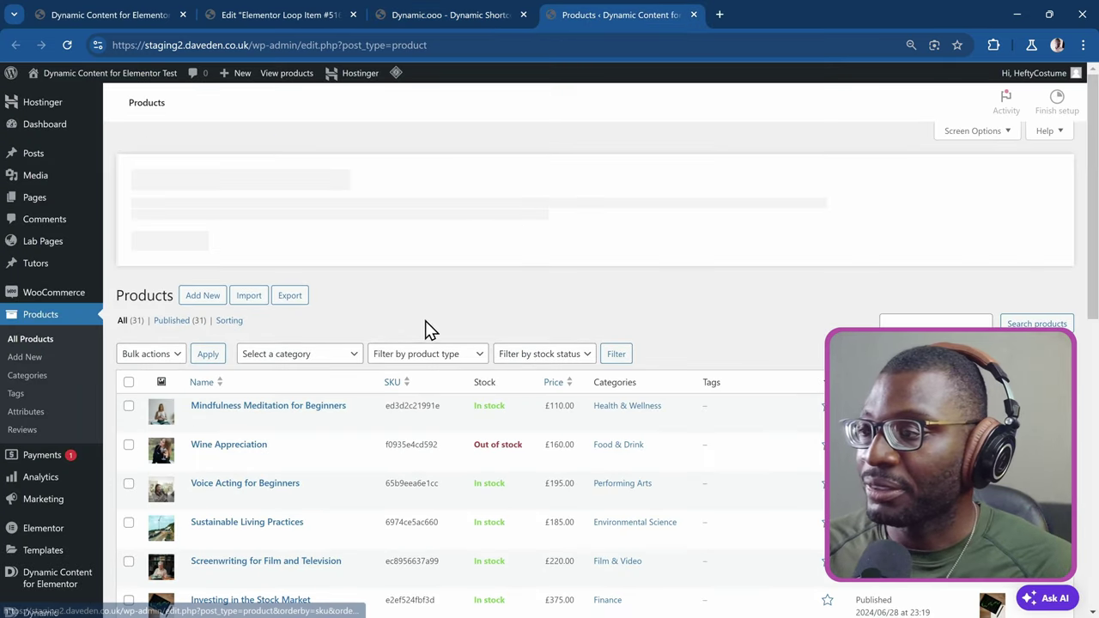
Step: Examine the stock status of the courses in the Products list
scroll(469, 346, "down", 2)
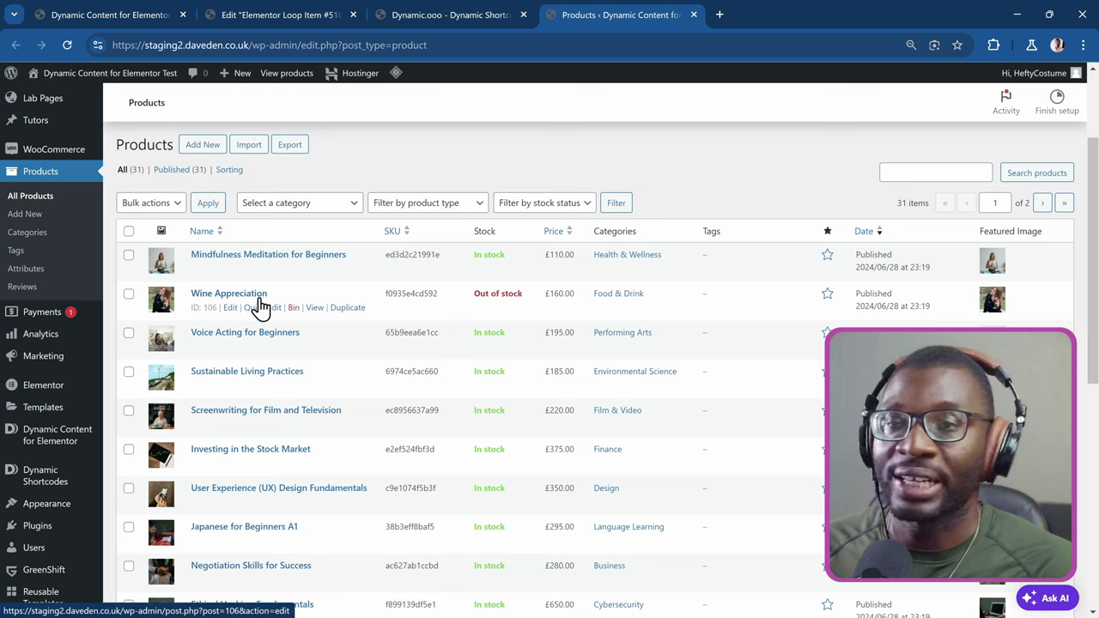
scroll(417, 318, "down", 5)
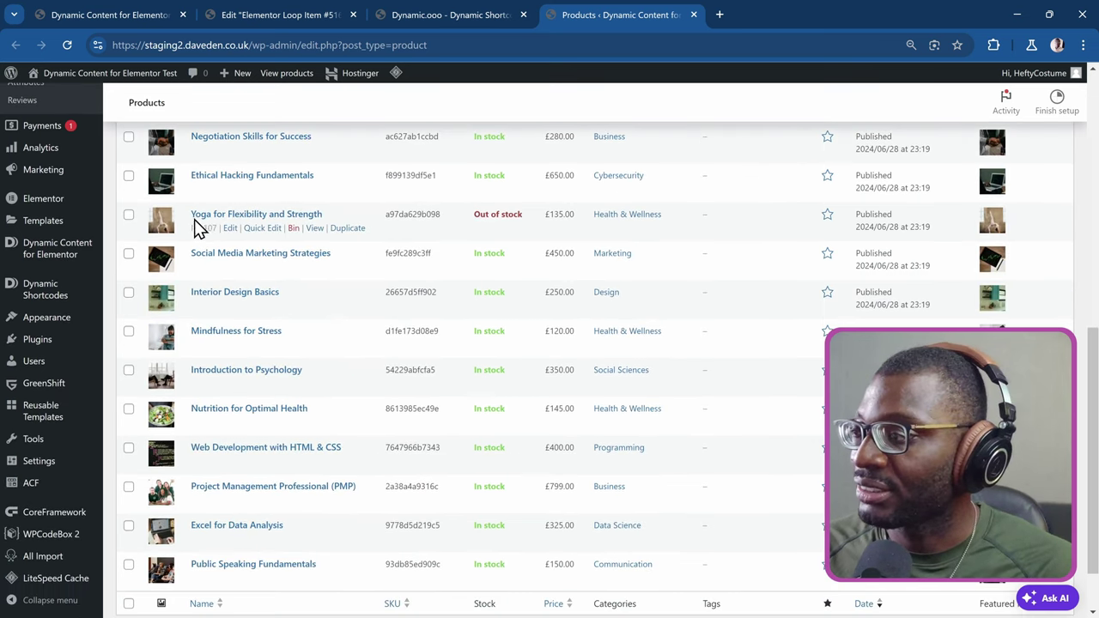
scroll(482, 277, "down", 1)
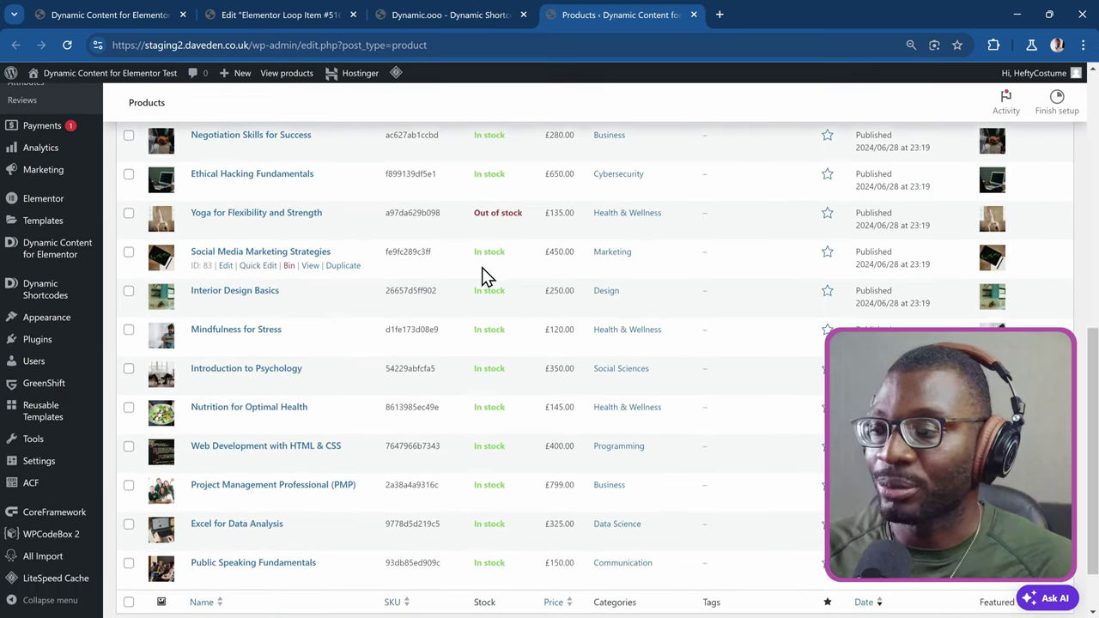
scroll(482, 276, "down", 1)
scroll(483, 273, "up", 4)
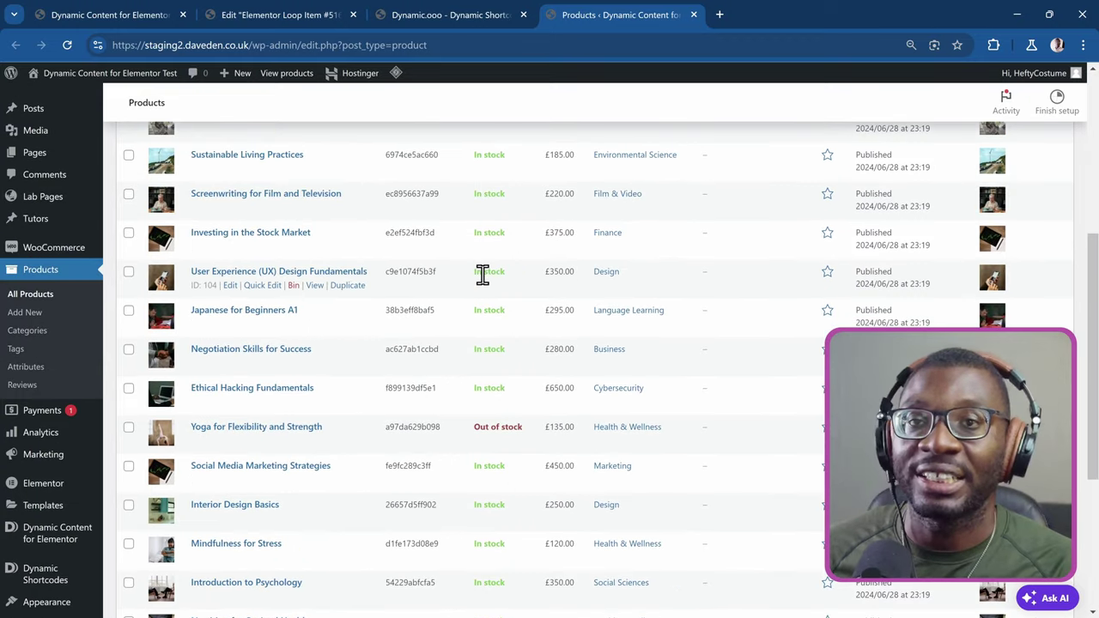
scroll(491, 283, "up", 4)
scroll(488, 282, "down", 2)
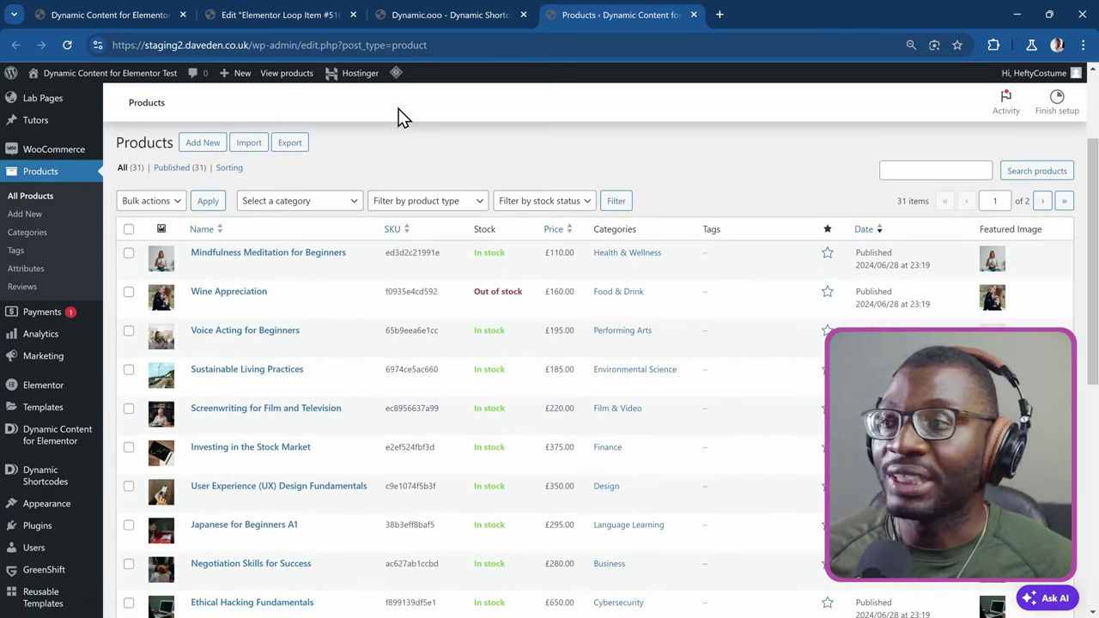
Step: Return to the Dynamic Shortcodes demo page and copy the stock-status shortcode
left_click(440, 15)
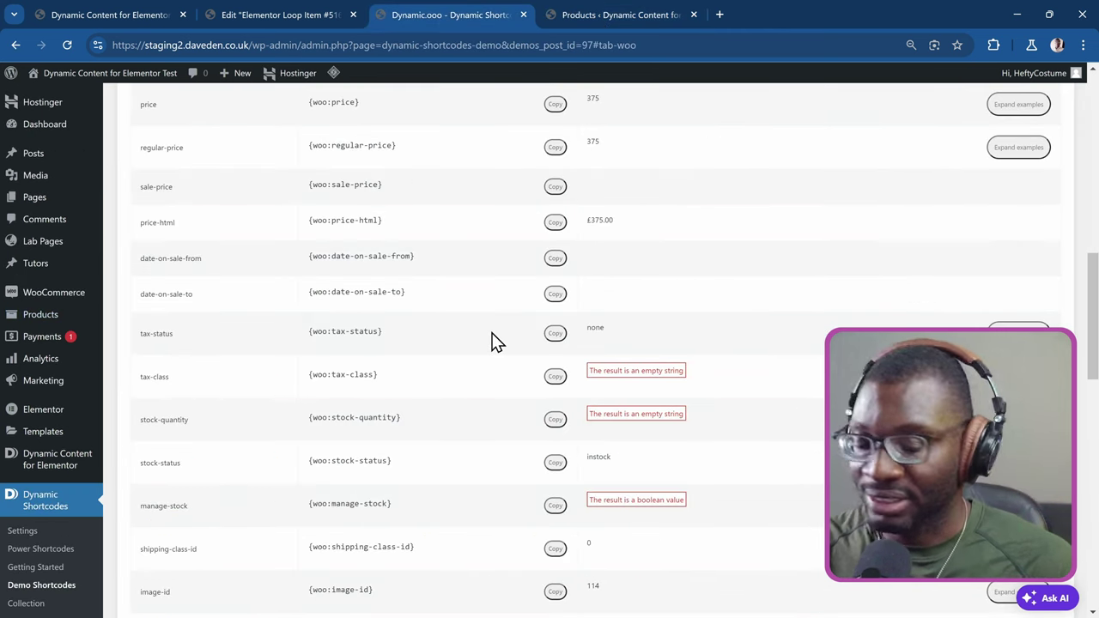
key("ctrl+plus")
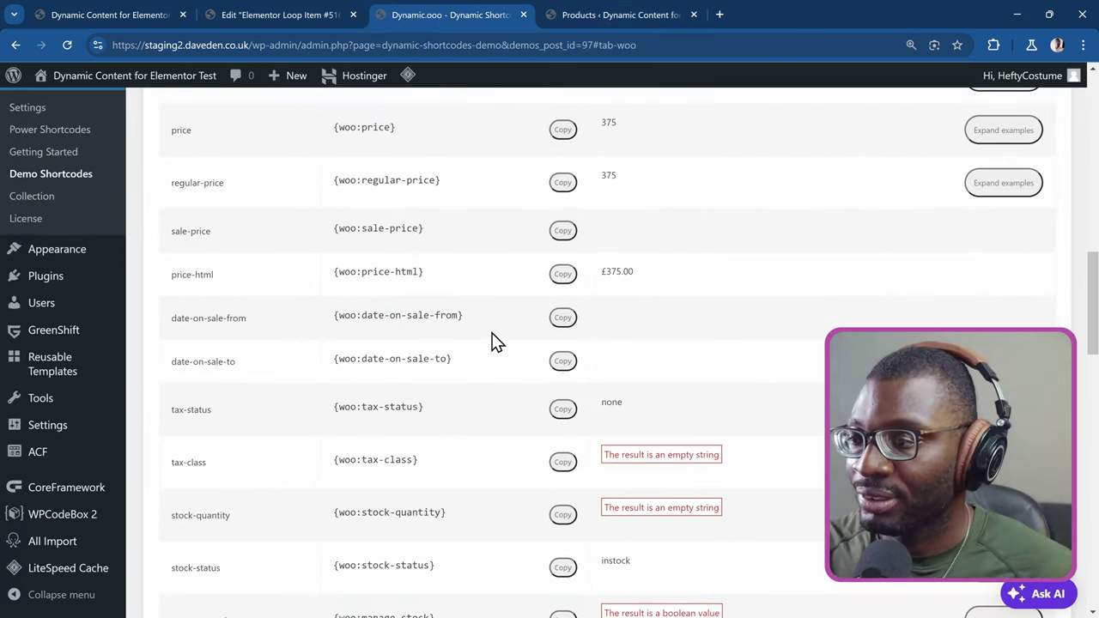
scroll(496, 342, "down", 3)
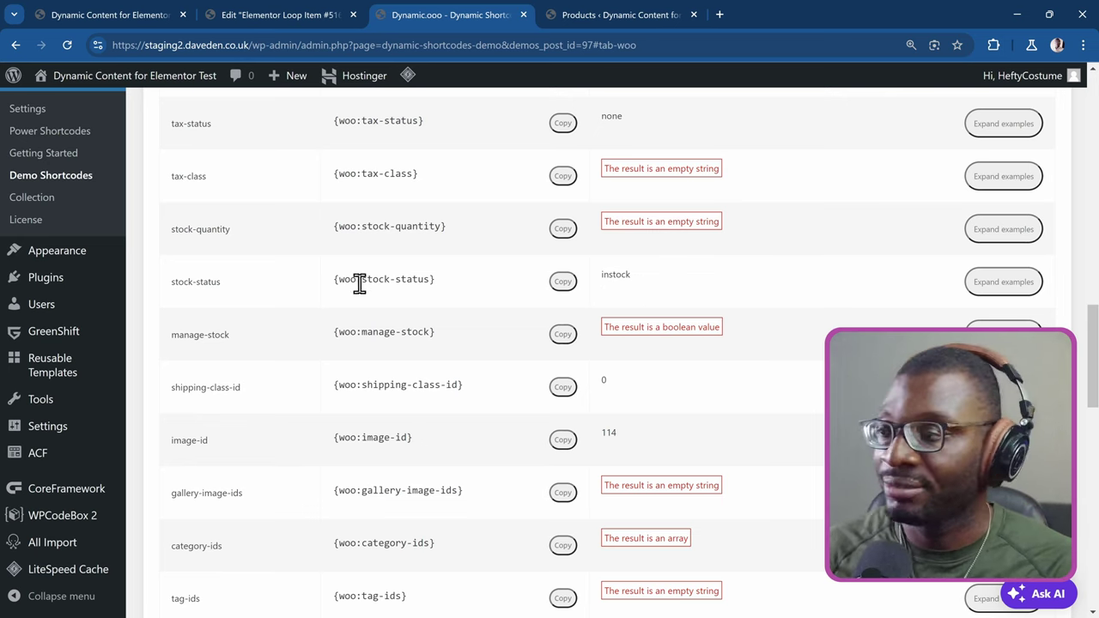
left_click(569, 283)
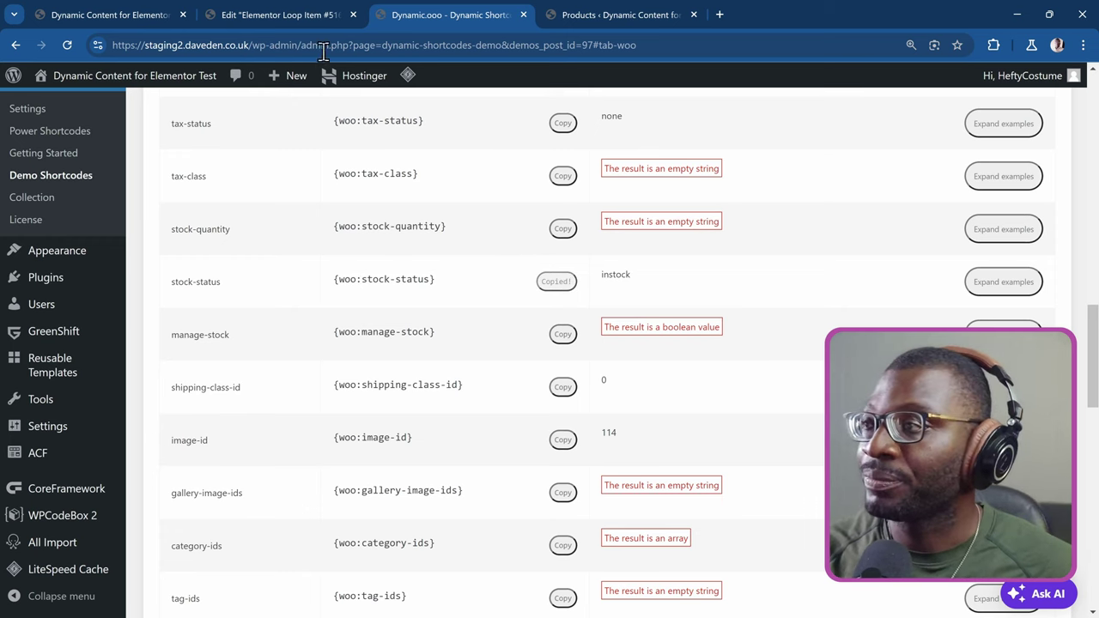
Step: In the Elementor loop item template, open the visibility conditions of the Out of stock HTML widget
left_click(271, 16)
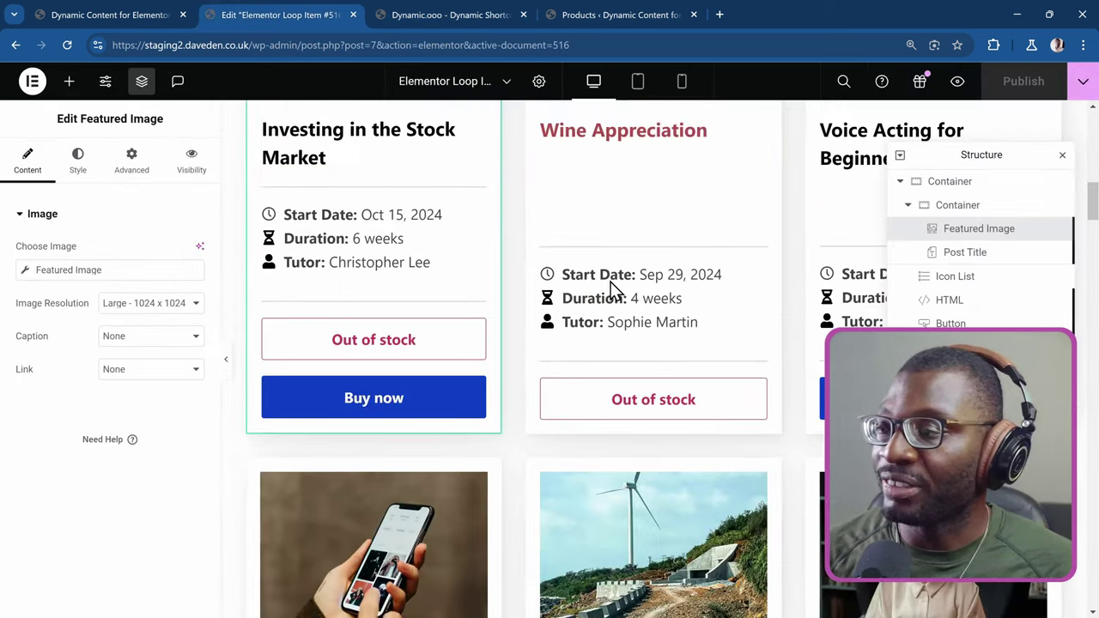
left_click(475, 330)
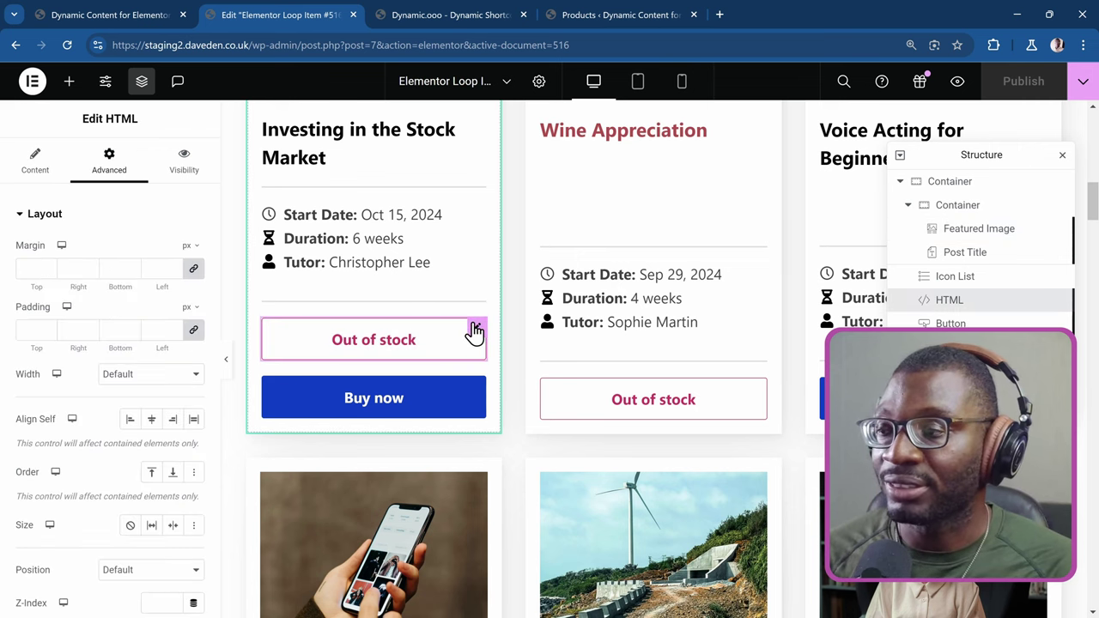
left_click(180, 174)
scroll(76, 269, "down", 6)
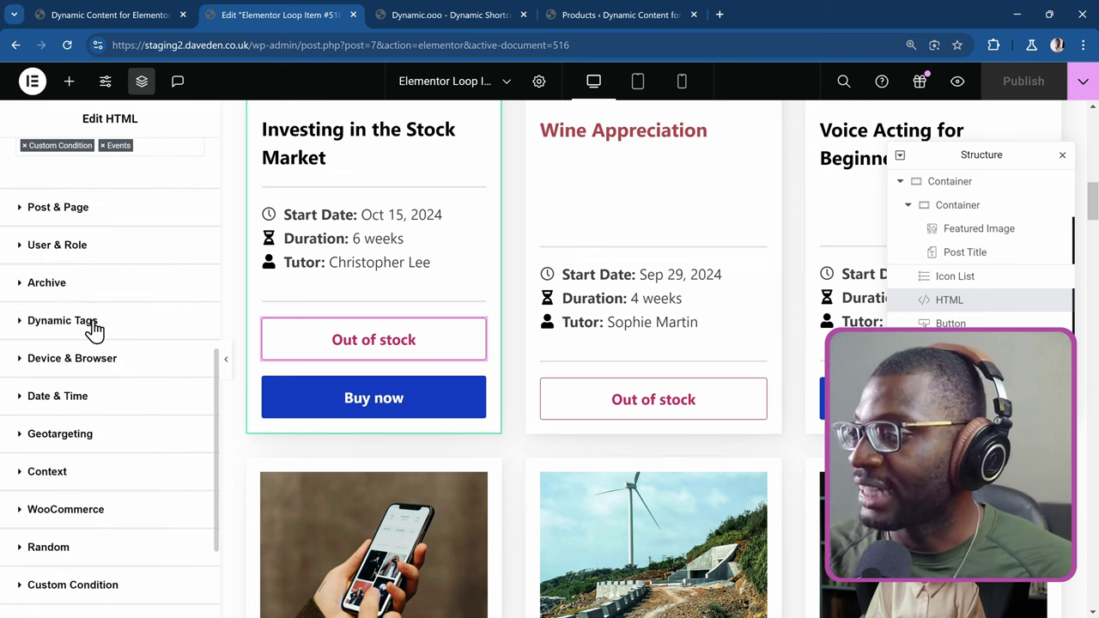
scroll(91, 326, "down", 1)
scroll(100, 348, "down", 1)
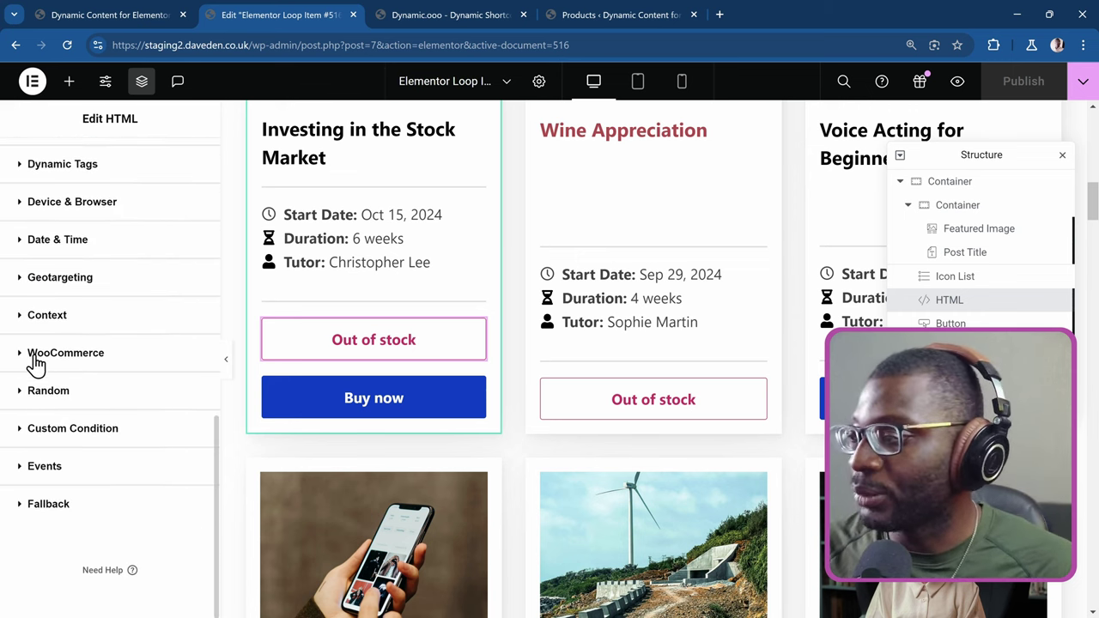
Step: Examine which WooCommerce visibility conditions are available for the HTML widget
left_click(60, 352)
scroll(138, 326, "down", 4)
scroll(137, 326, "up", 1)
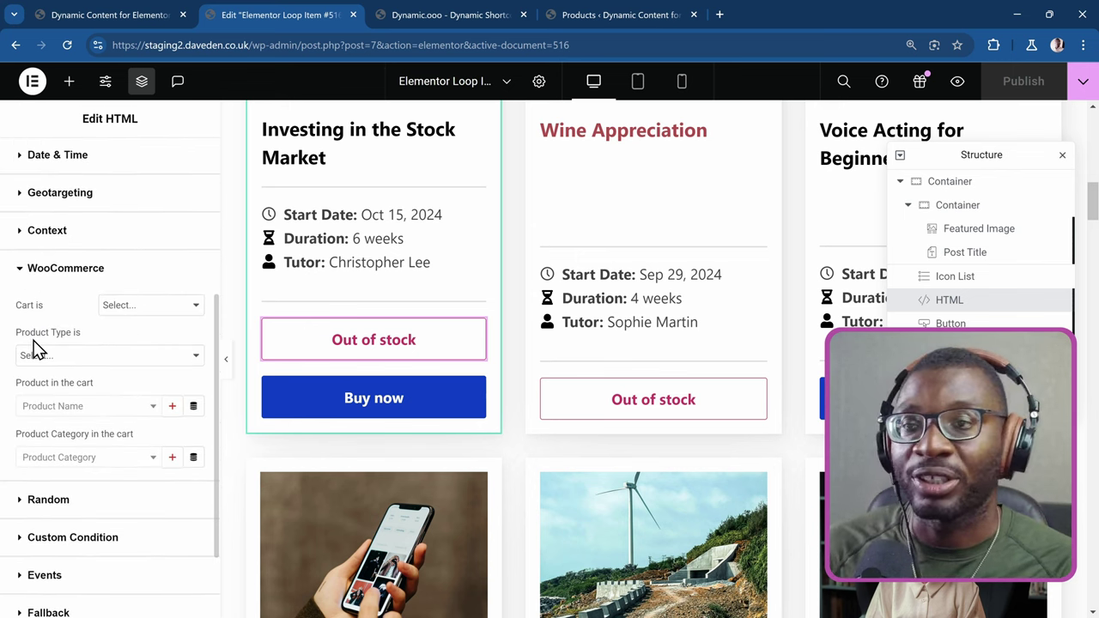
scroll(74, 339, "up", 2)
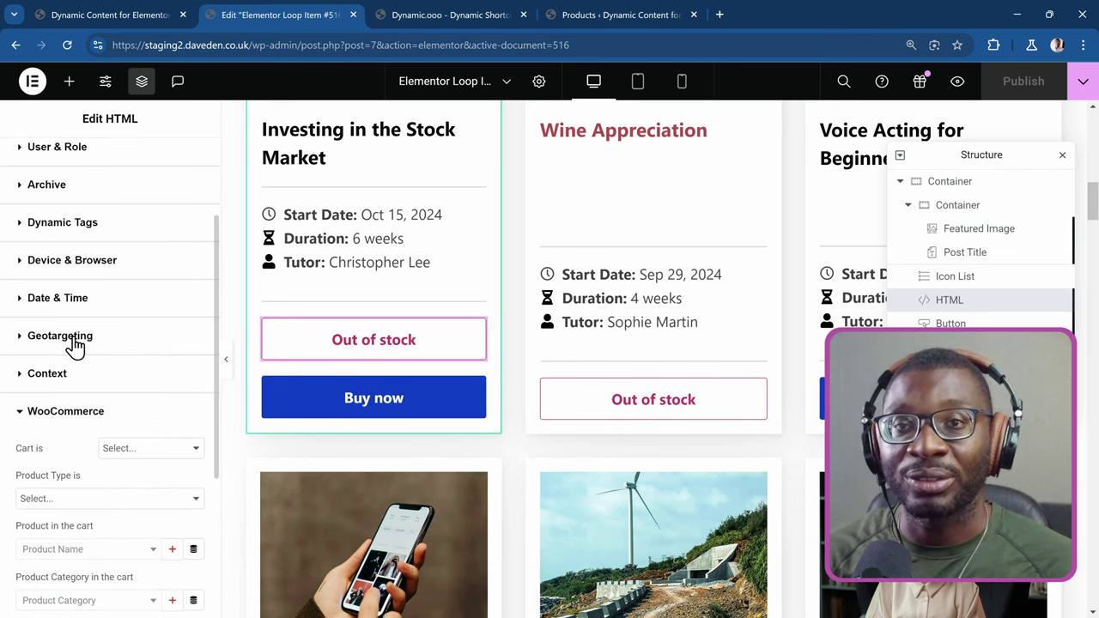
left_click(66, 415)
Step: In the Dynamic Tags visibility condition, clear the assigned tag and choose Dynamic Shortcodes as the dynamic tag
left_click(77, 369)
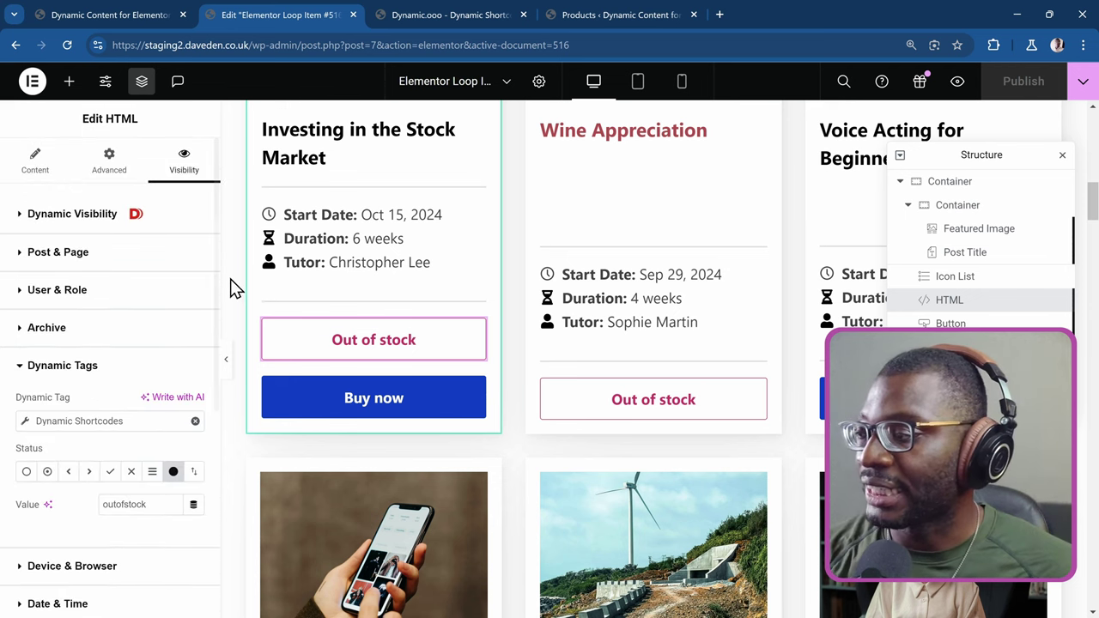
scroll(177, 300, "down", 2)
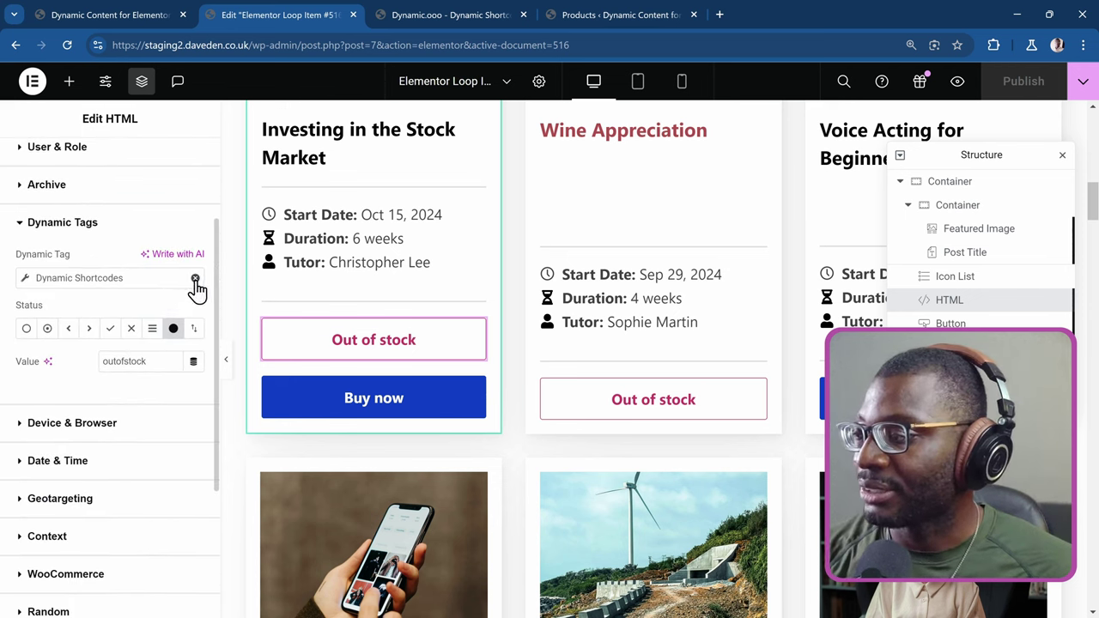
left_click(195, 280)
scroll(12, 289, "up", 2)
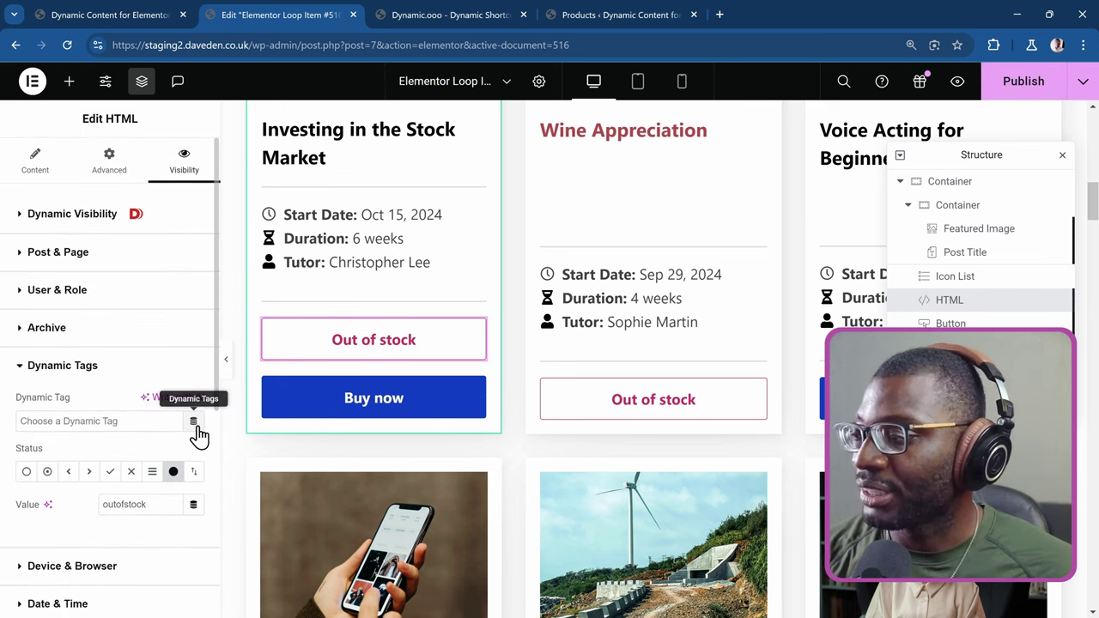
left_click(193, 425)
scroll(169, 316, "down", 4)
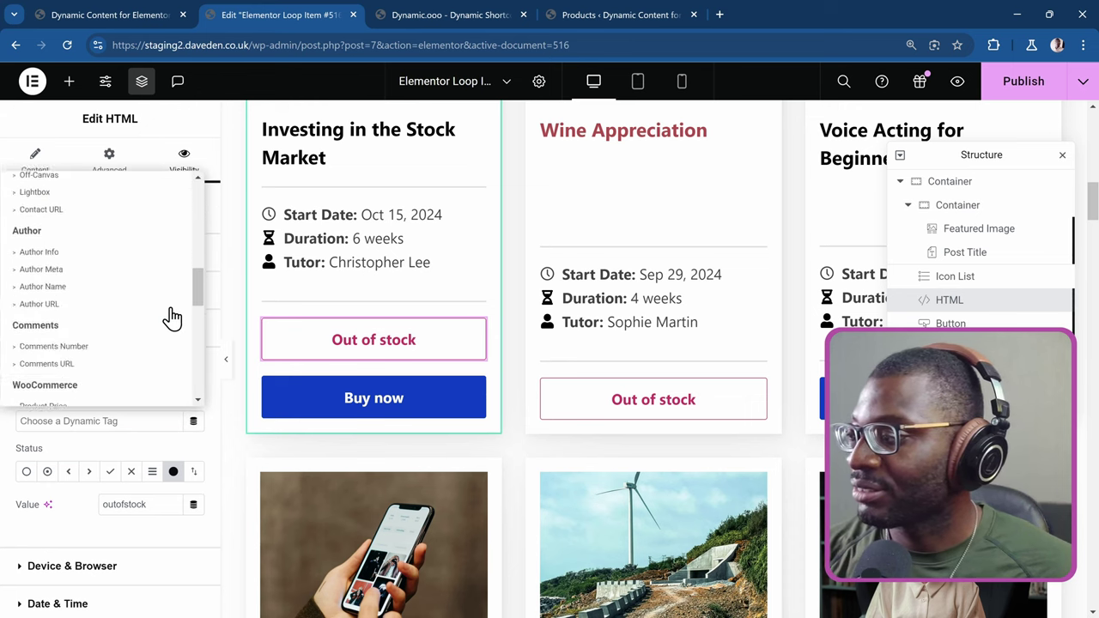
scroll(171, 317, "down", 10)
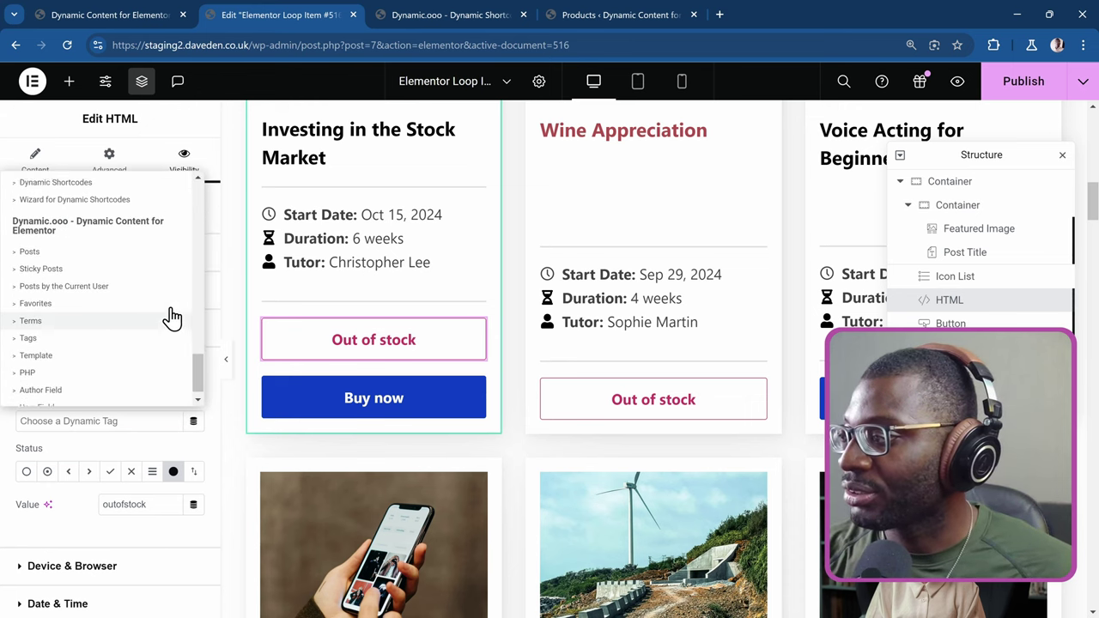
scroll(172, 318, "up", 1)
left_click(65, 242)
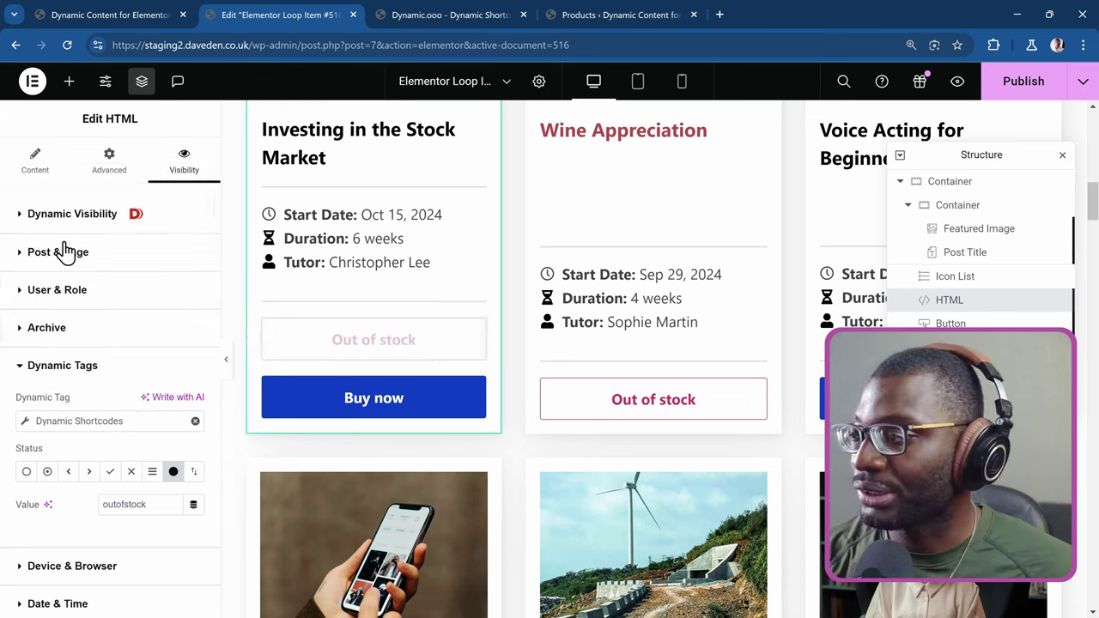
Step: Enter {woo:stock-status} as the shortcode in the settings of the Dynamic Shortcodes tag
scroll(95, 309, "down", 2)
scroll(52, 300, "down", 1)
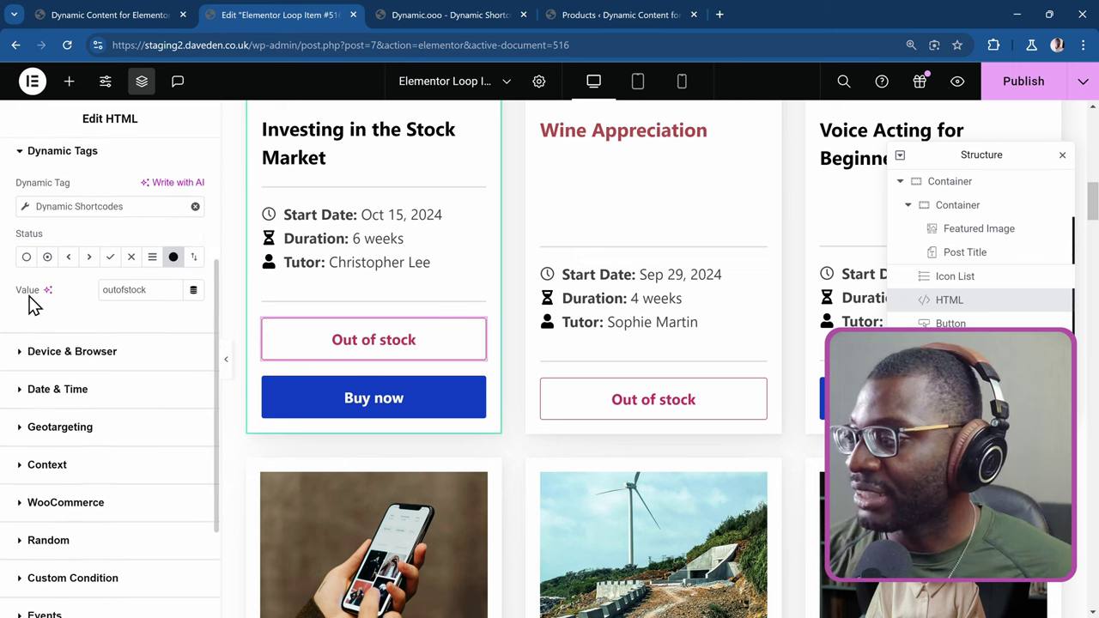
left_click(24, 207)
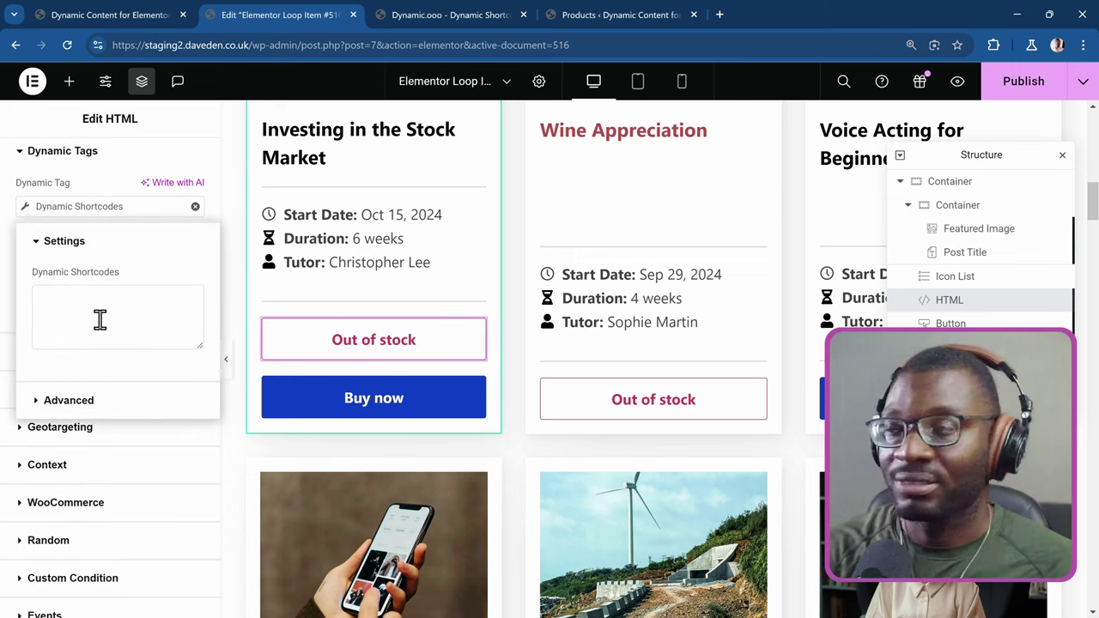
left_click(138, 344)
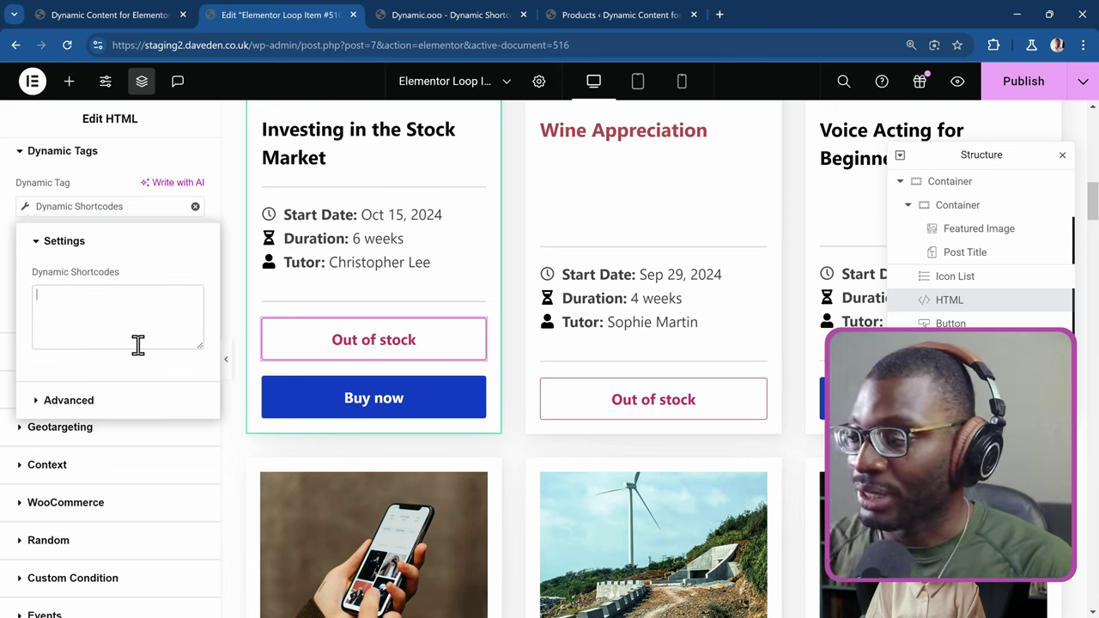
type("{woo:stock-status}")
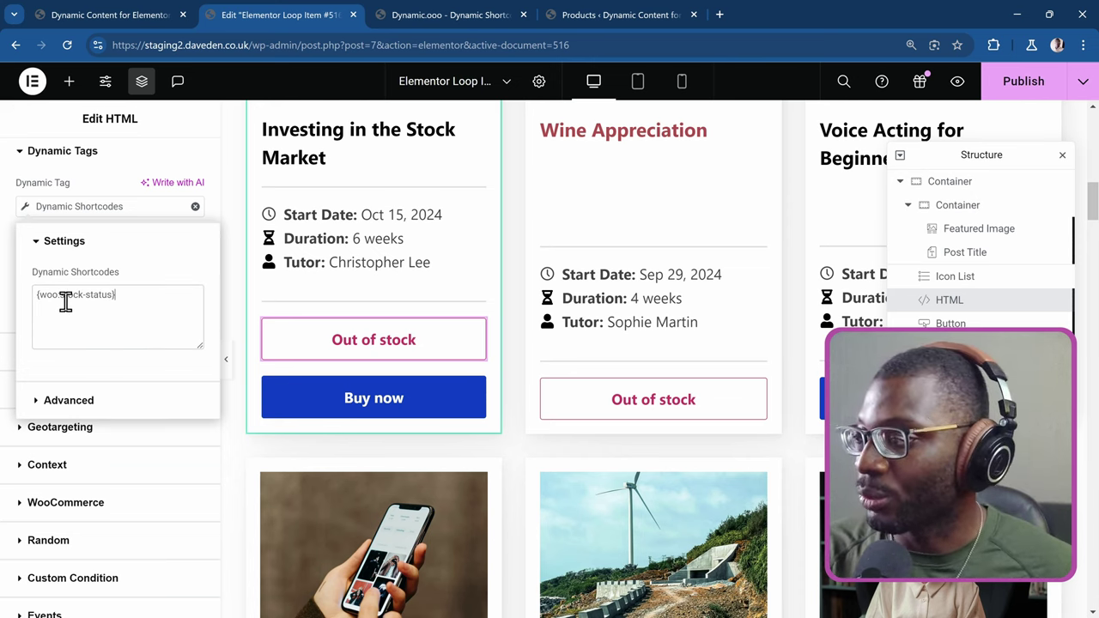
left_click(156, 212)
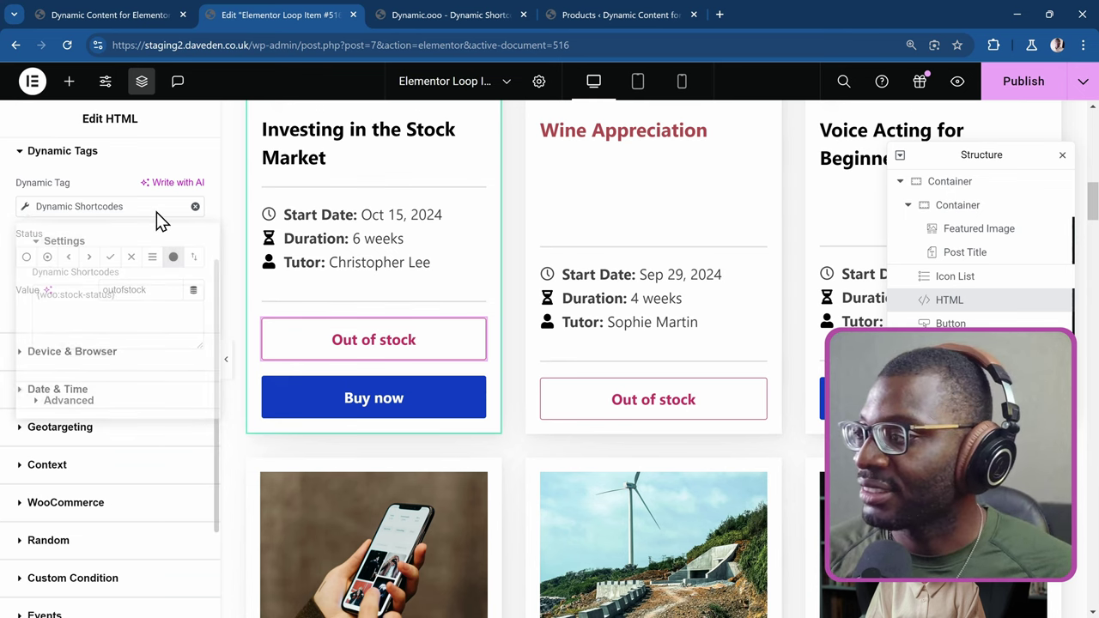
Step: Examine the Buy now button's Dynamic Tags visibility condition, including its status comparison, value and Dynamic Shortcodes settings
left_click(172, 259)
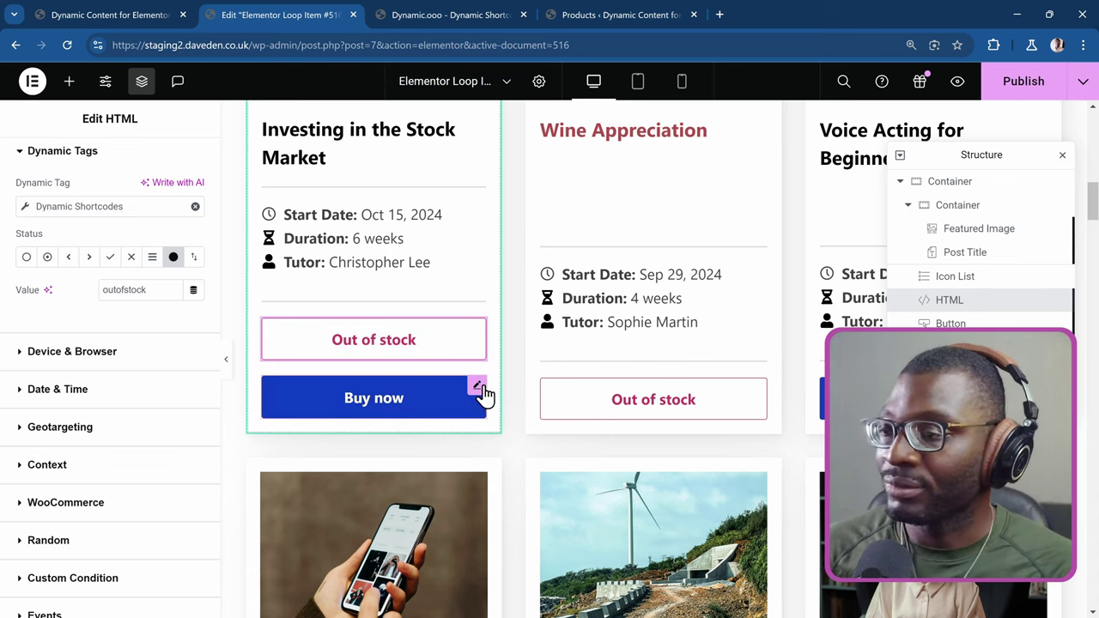
left_click(478, 390)
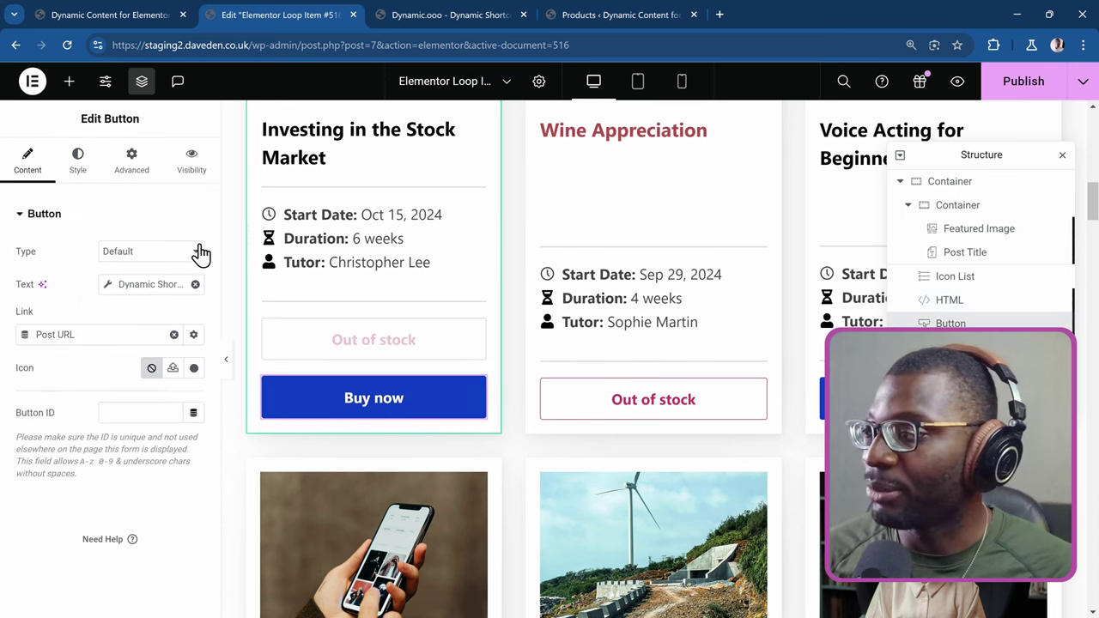
left_click(192, 173)
scroll(186, 339, "down", 3)
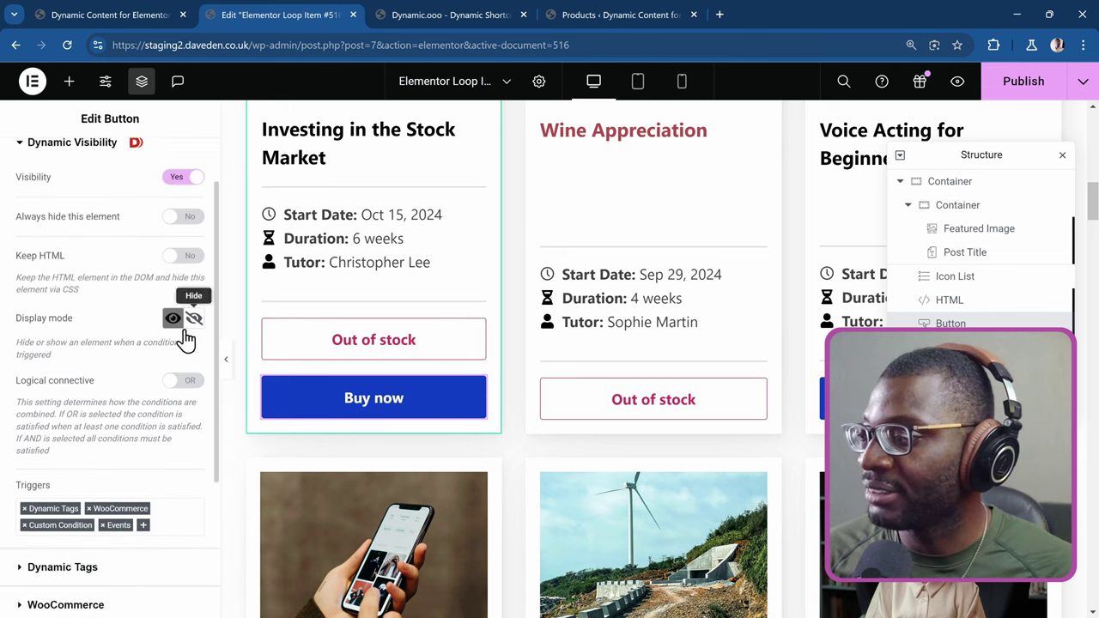
left_click(62, 356)
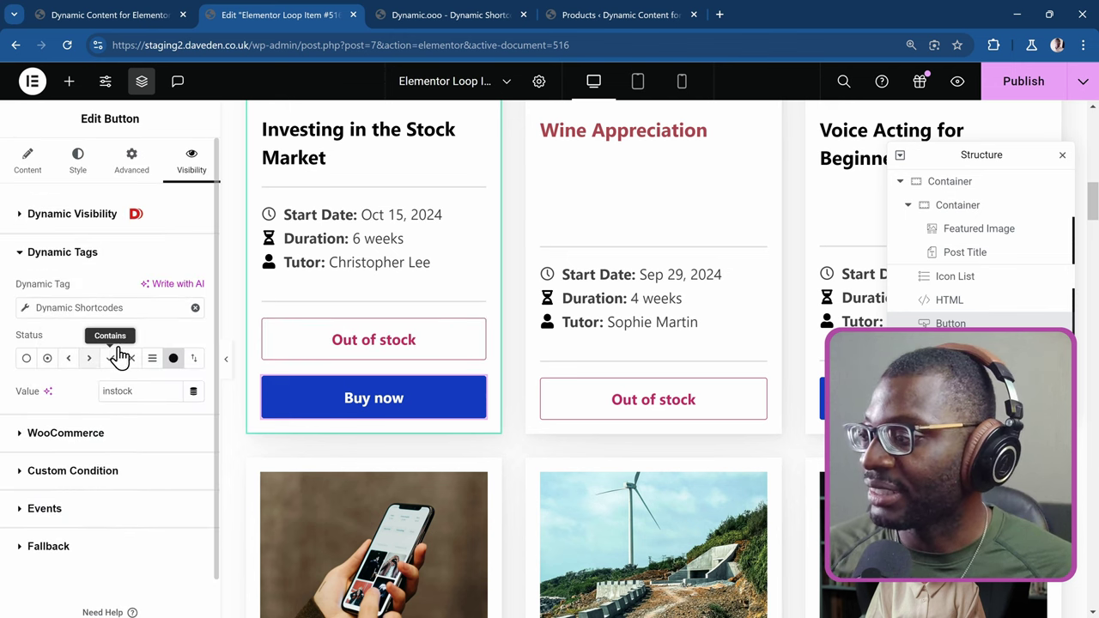
left_click(25, 309)
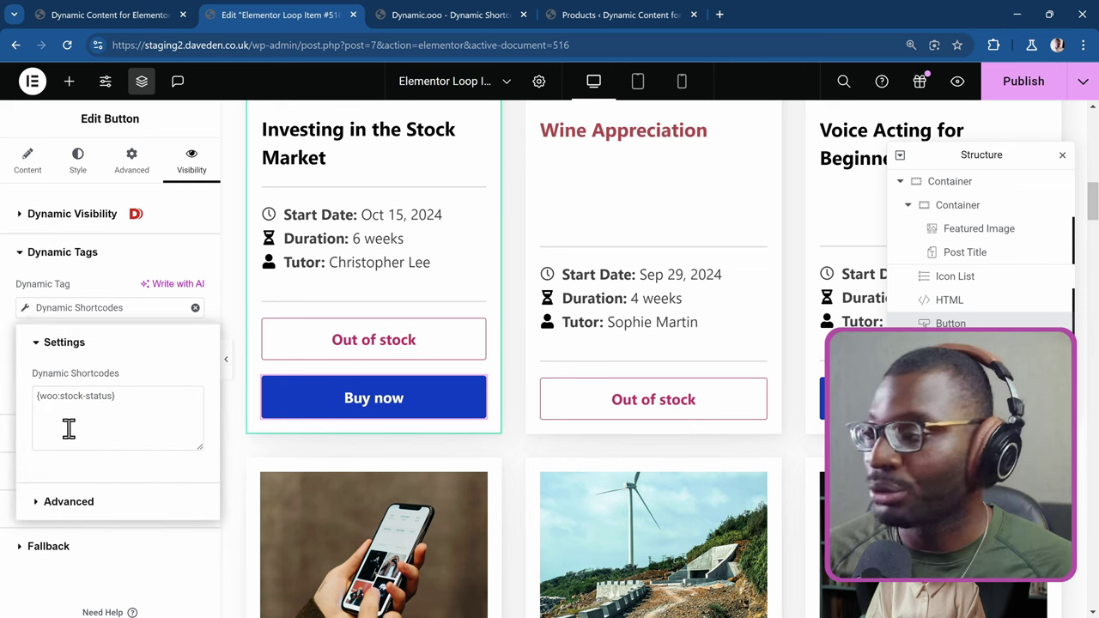
left_click(93, 292)
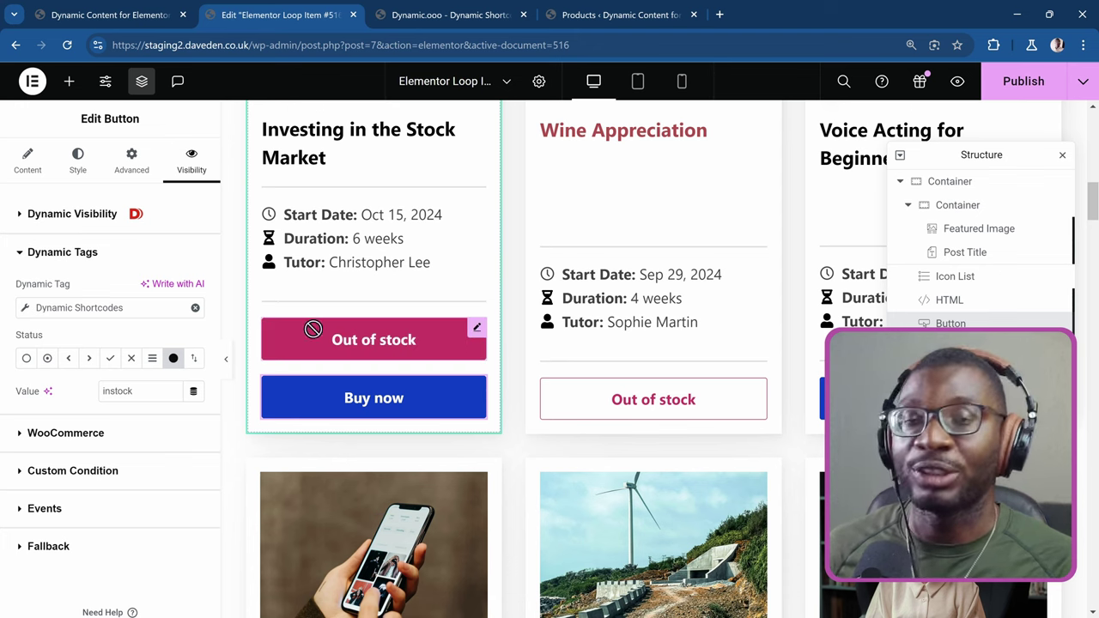
scroll(410, 317, "up", 1)
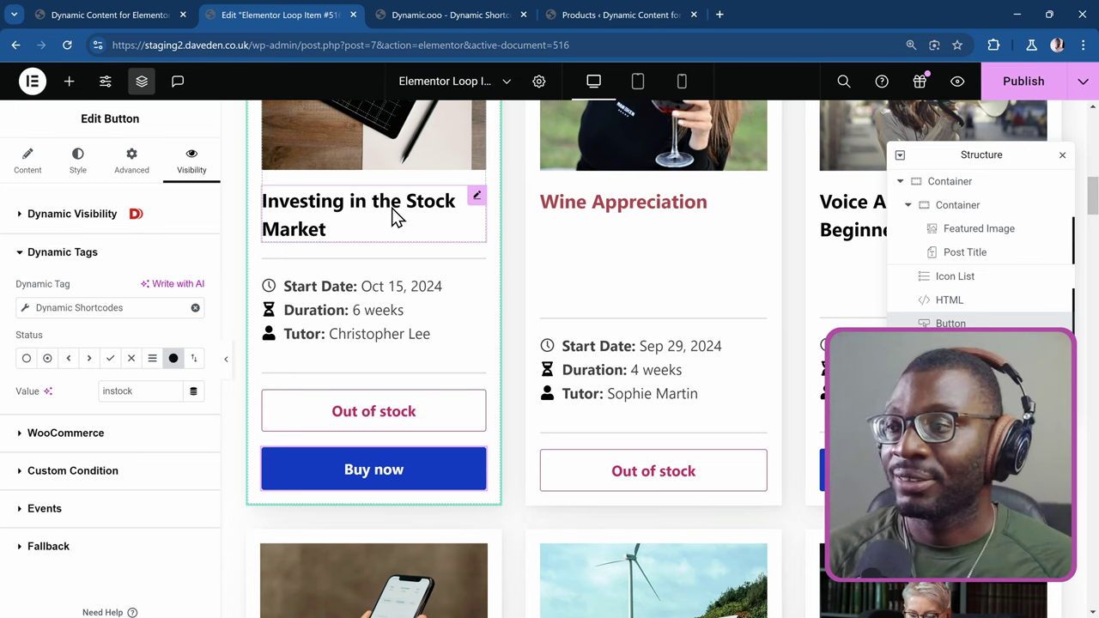
Step: For the Post Title widget's CSS Classes, clear the assigned dynamic tag and choose Dynamic Shortcodes as the tag
left_click(344, 230)
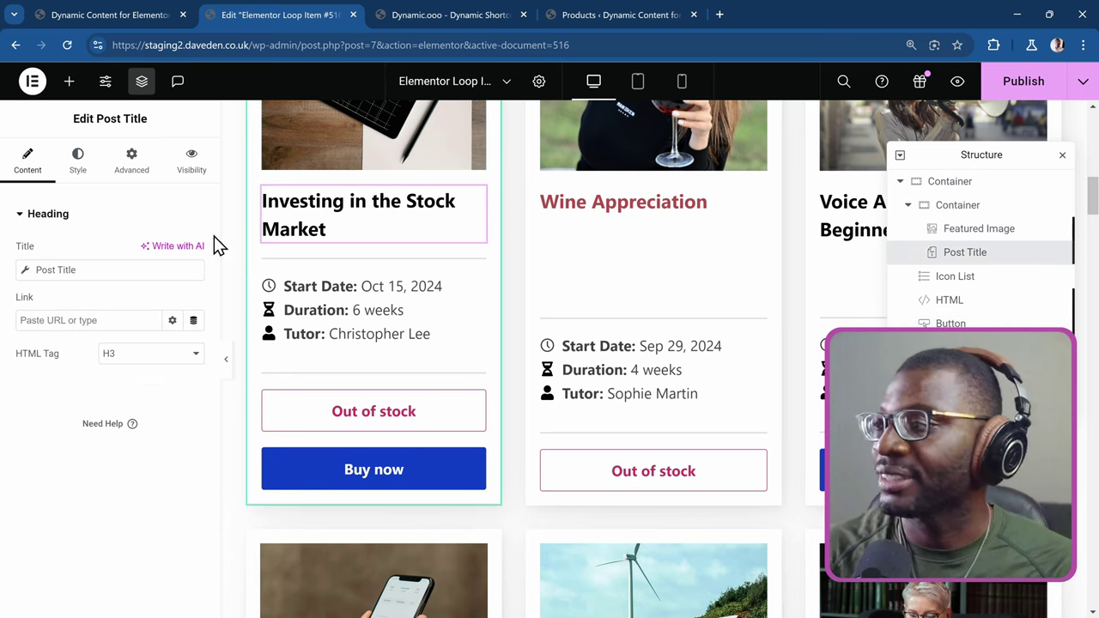
left_click(128, 176)
scroll(153, 302, "down", 3)
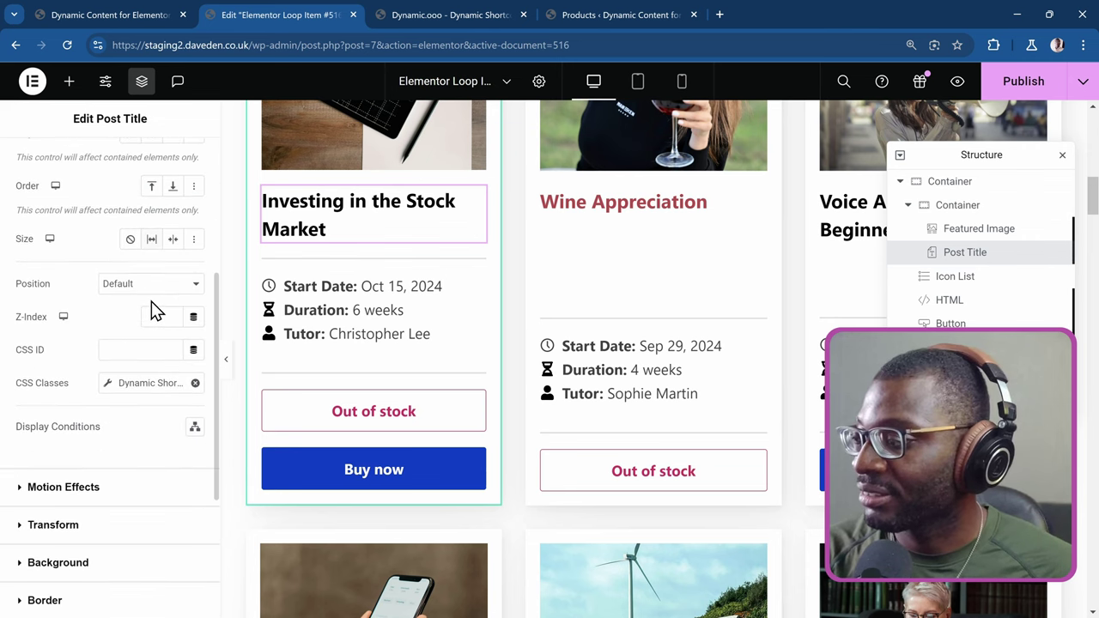
scroll(151, 309, "up", 1)
scroll(151, 315, "down", 2)
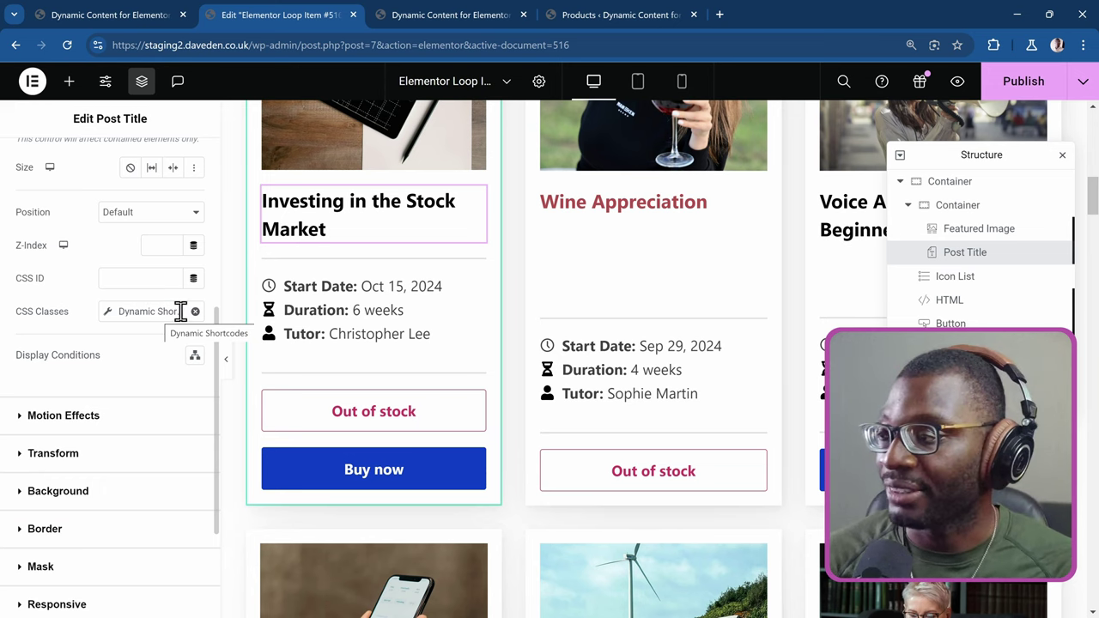
left_click(195, 312)
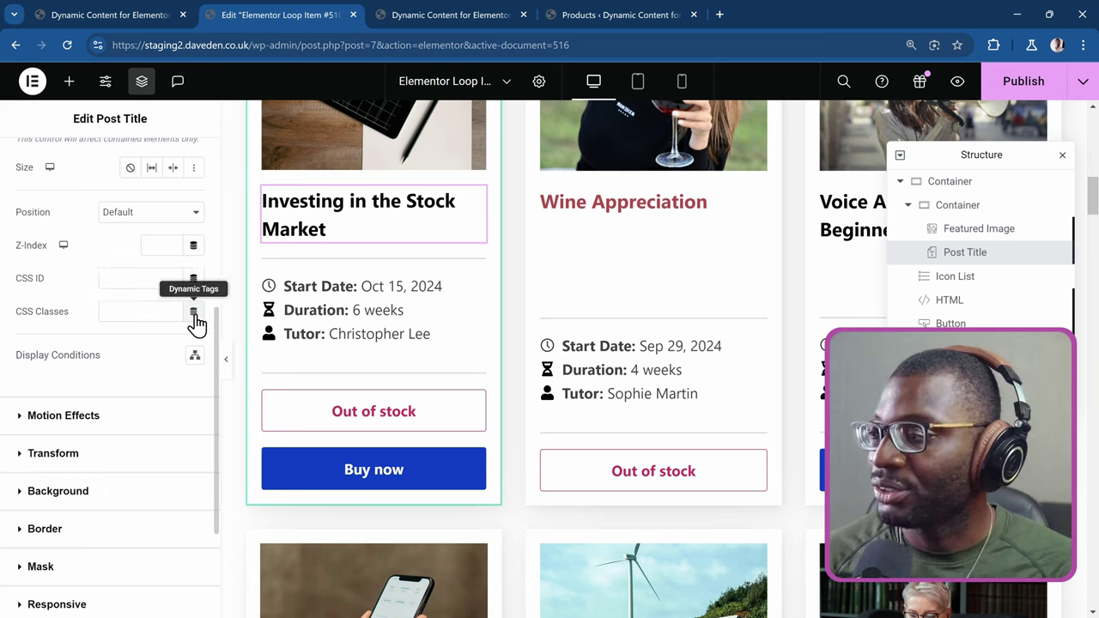
left_click(194, 315)
scroll(123, 381, "down", 1)
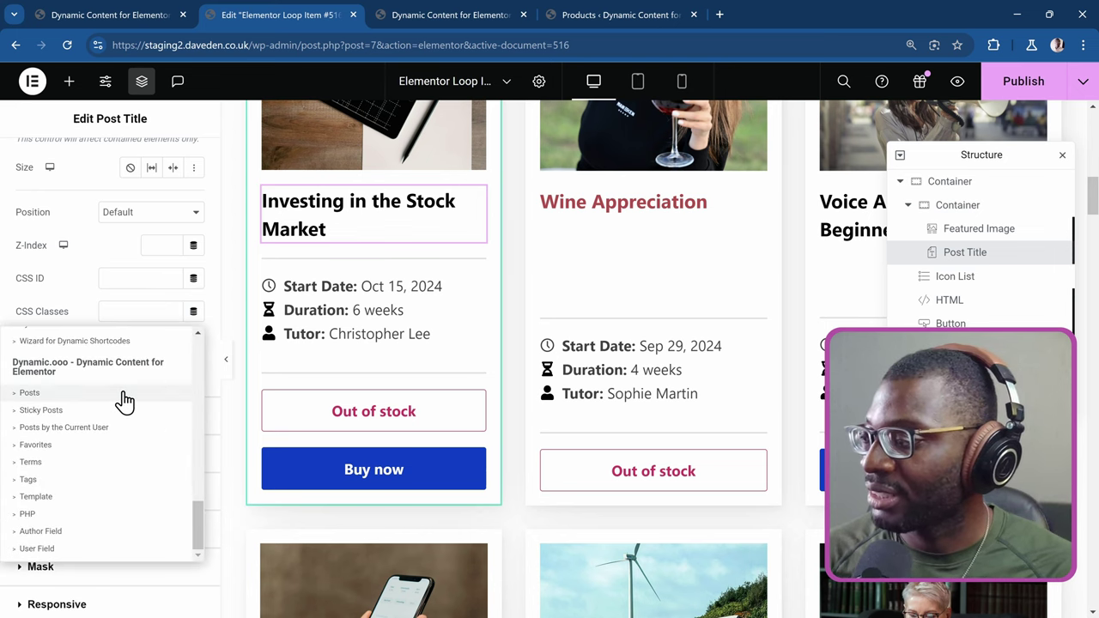
scroll(123, 400, "up", 1)
scroll(117, 414, "up", 1)
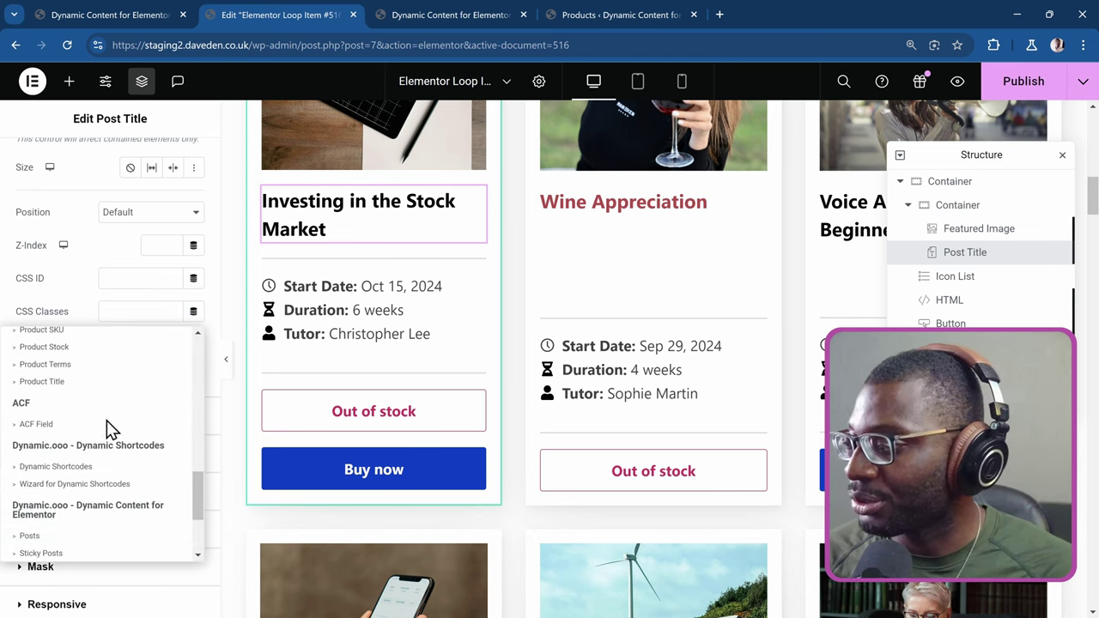
left_click(72, 467)
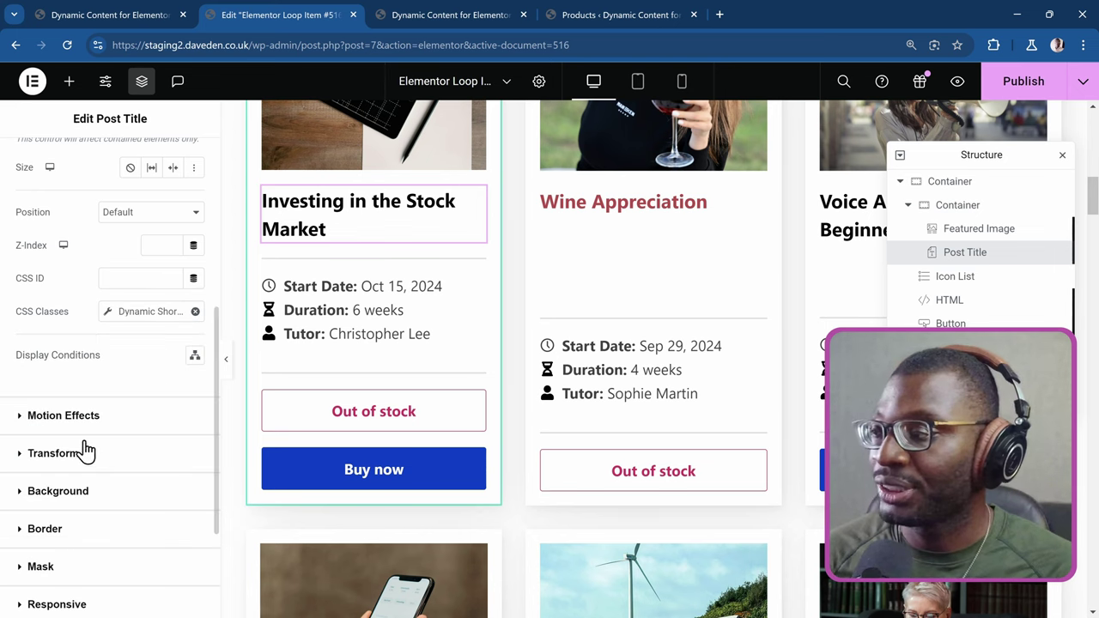
Step: In the CSS Classes tag's shortcode settings, enter the condition {if: {eq: {woo:stock-status} outofstock}}
left_click(112, 312)
left_click(168, 415)
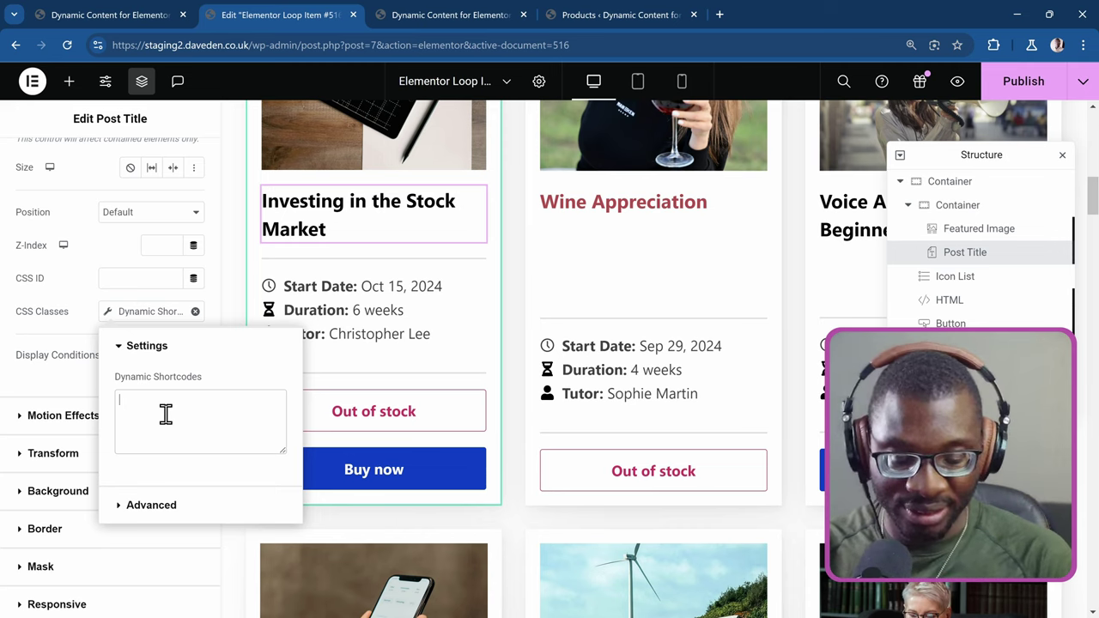
type("[")
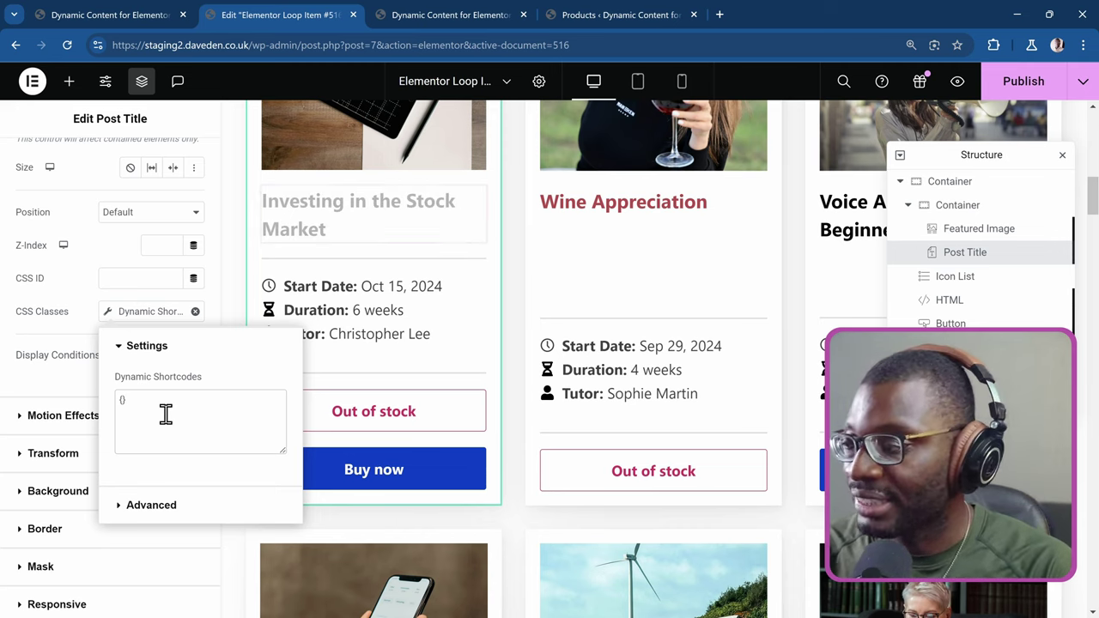
type("if: ")
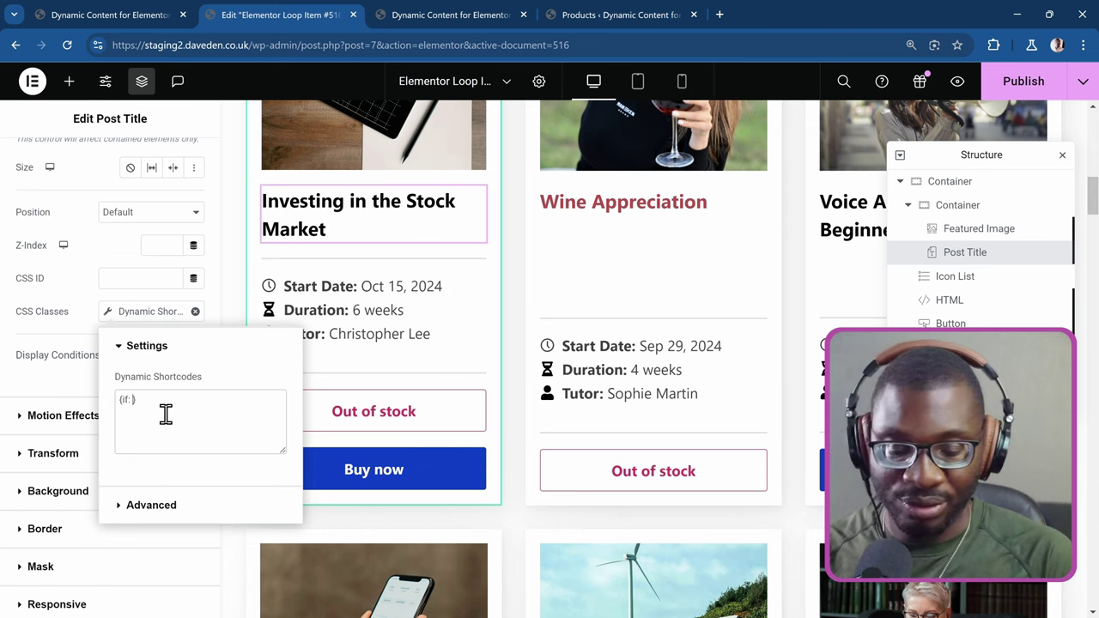
type("{e")
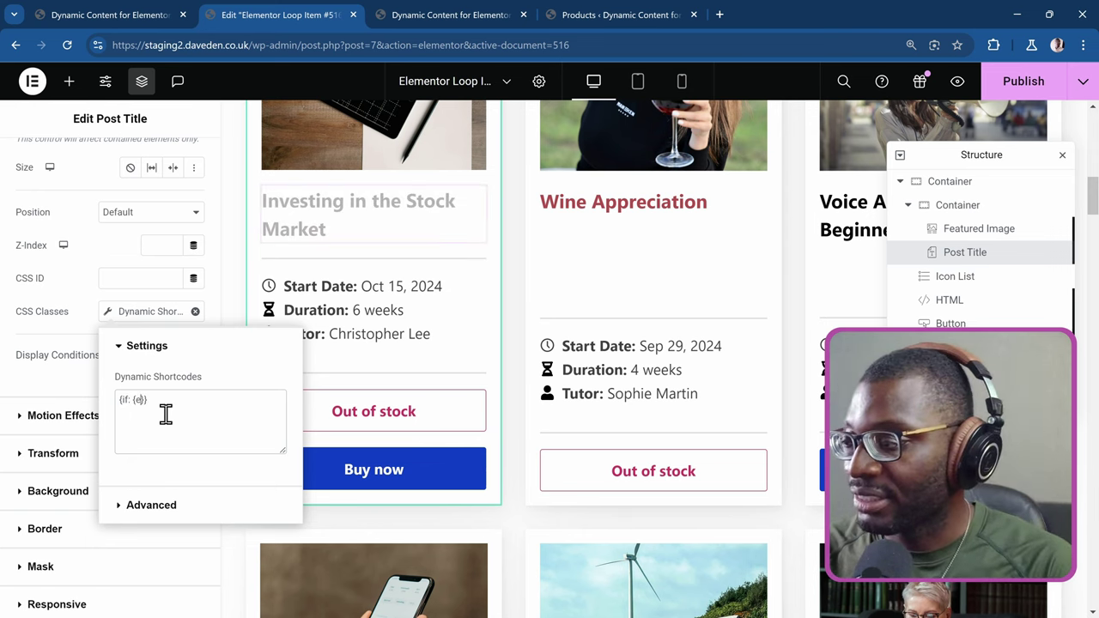
type("q")
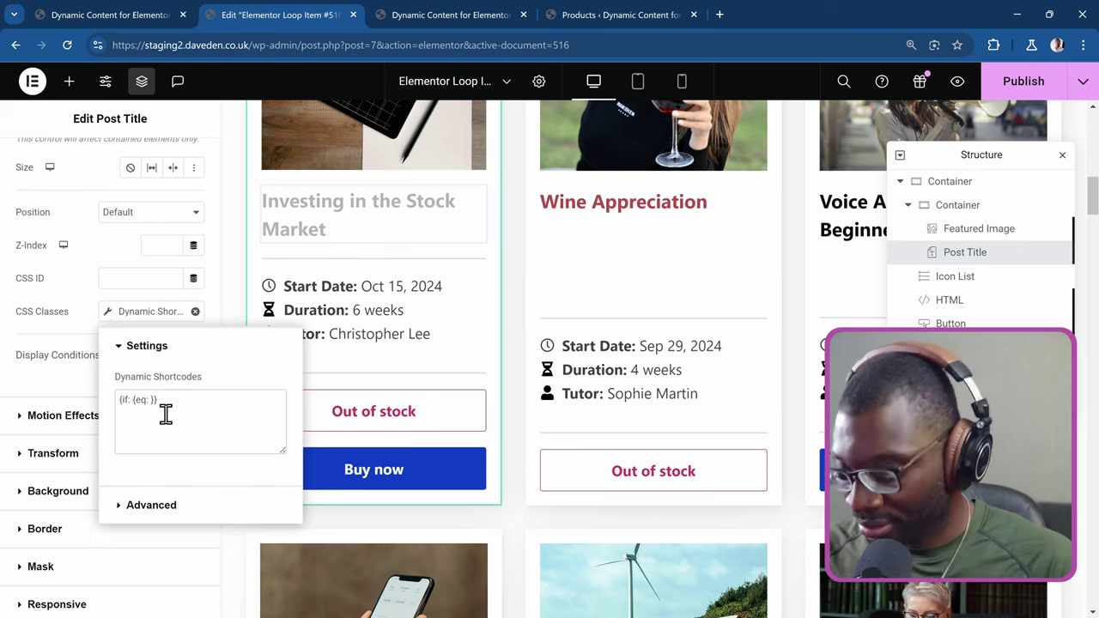
type(":")
type("{woo:stock-status}")
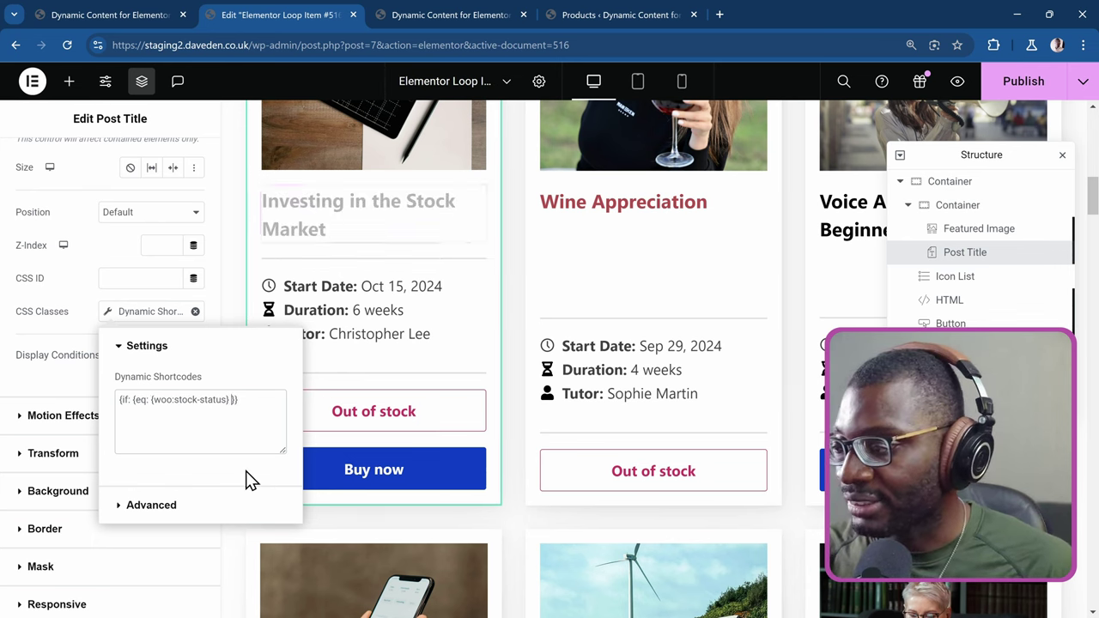
type("out")
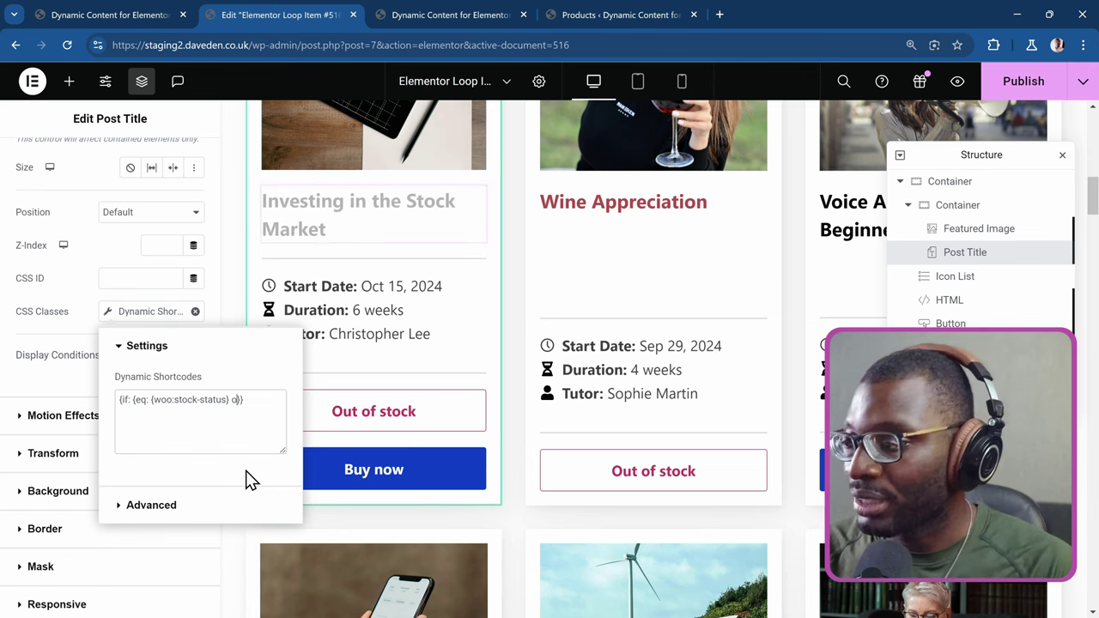
type("ofstock")
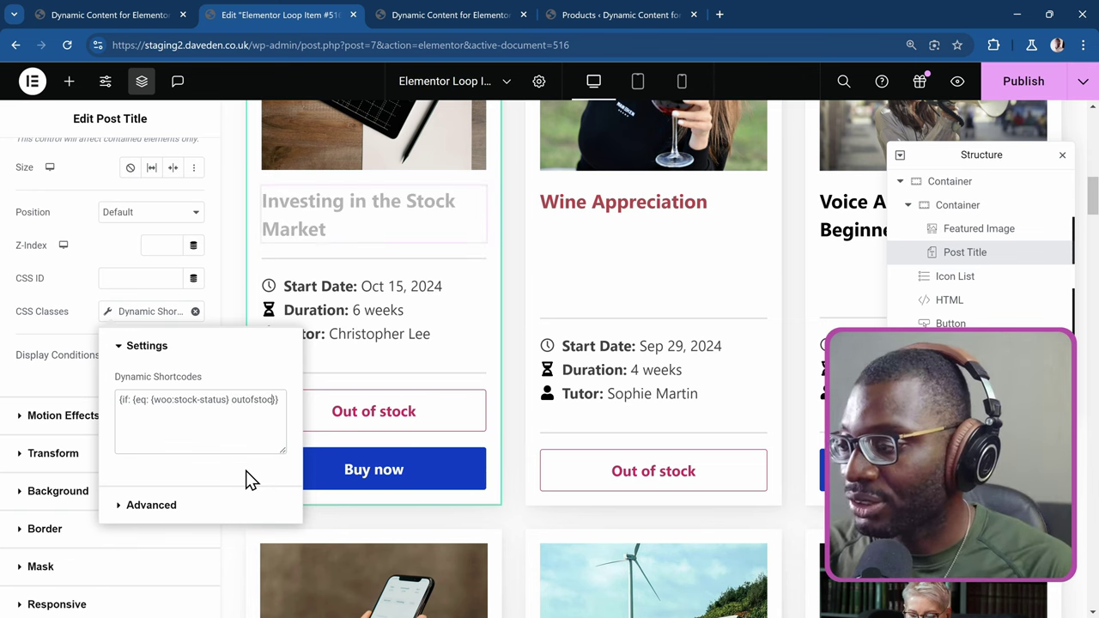
Step: Complete the if shortcode with "out-of-stock" as the result when true and an empty string otherwise, and close its settings
key("Right")
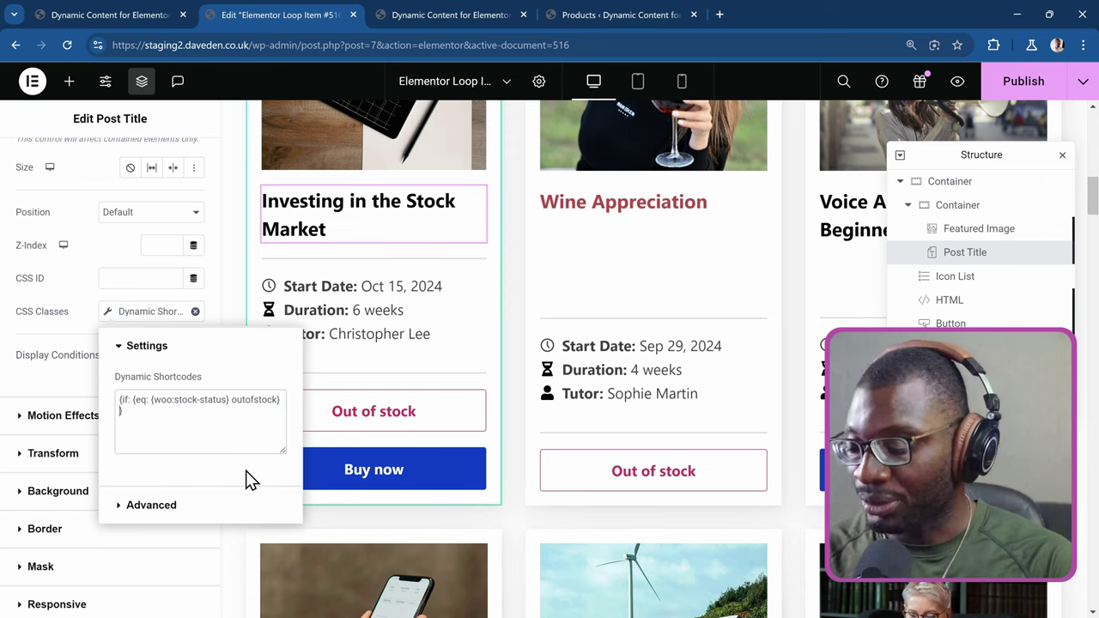
type("\"\"")
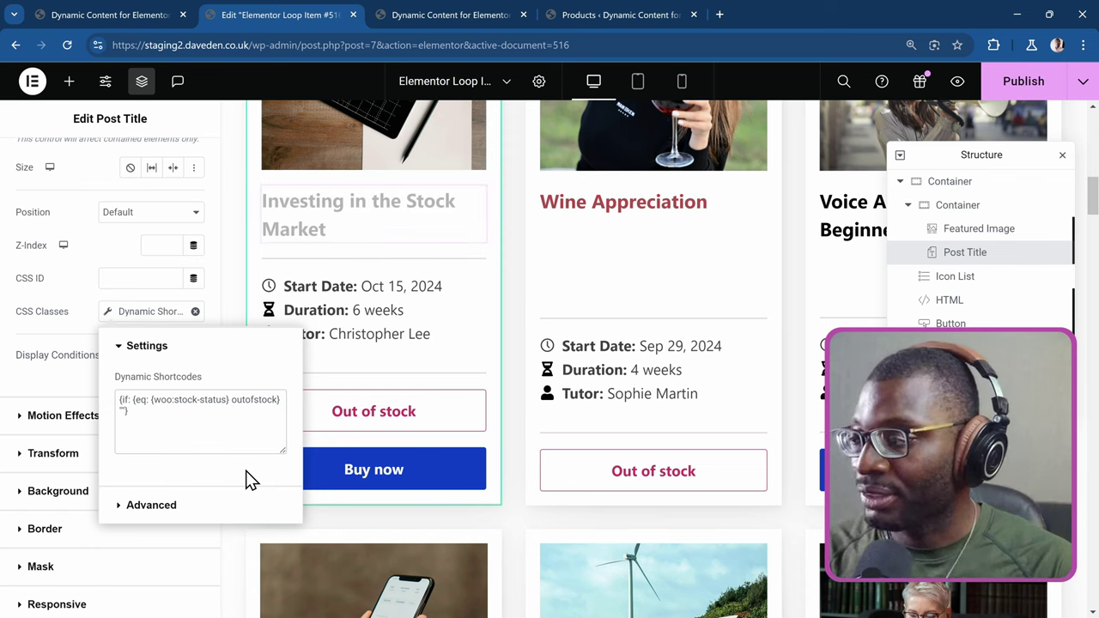
type("out")
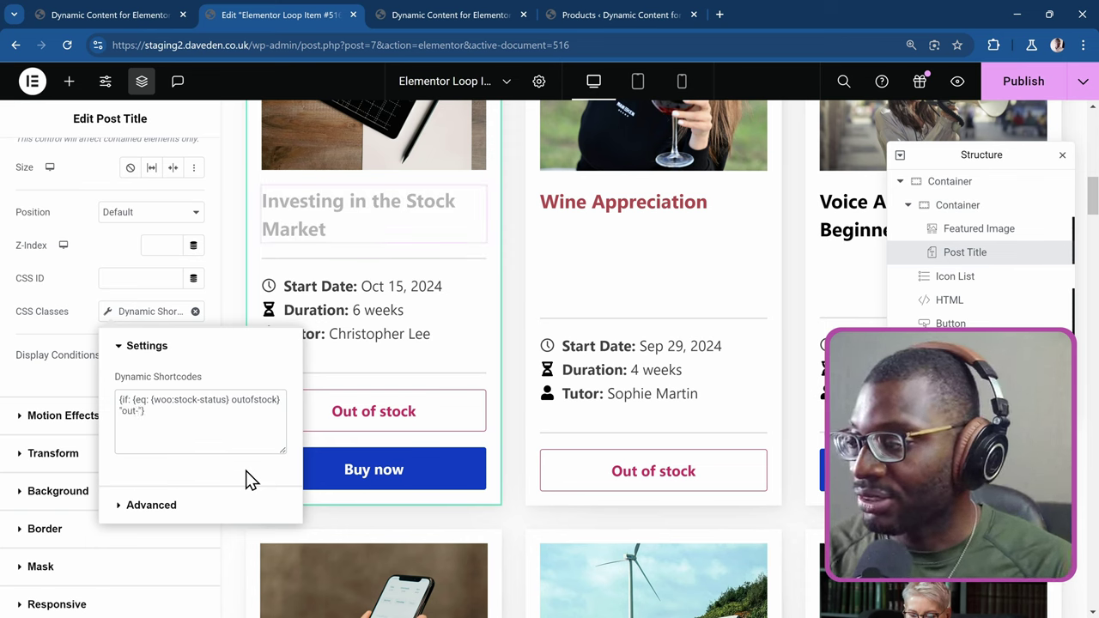
type("-of-stock")
key("Right")
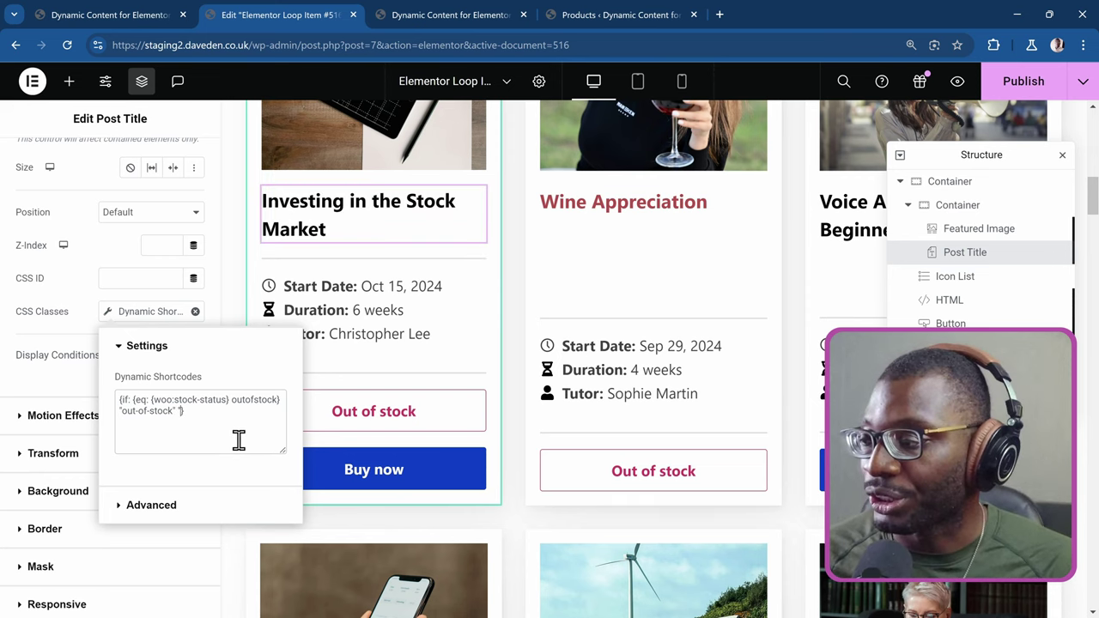
left_click(65, 335)
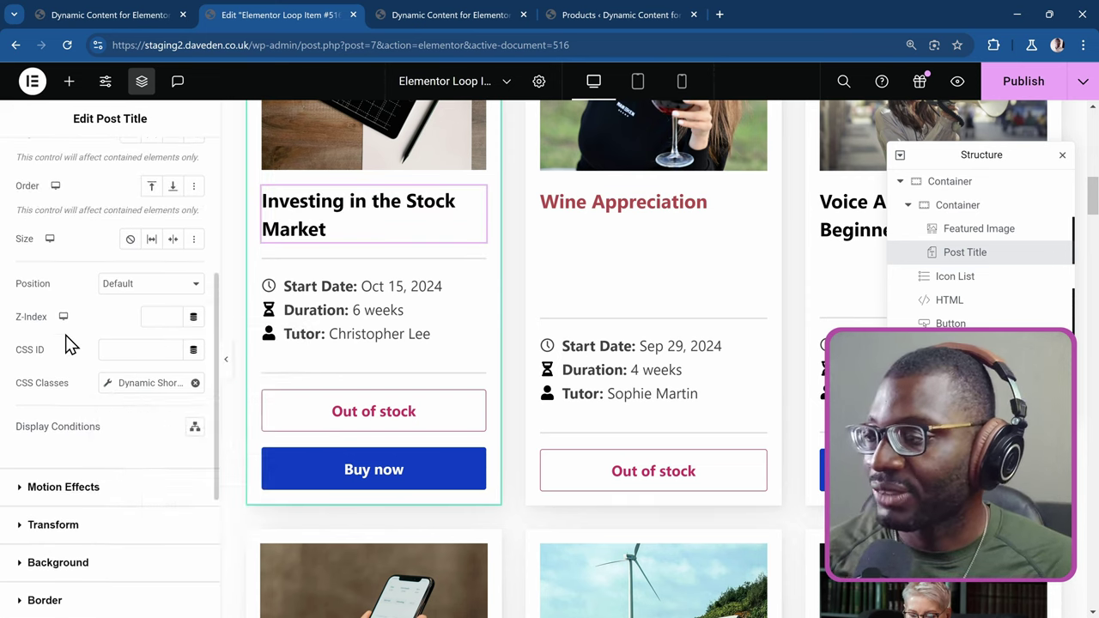
Step: Review the Post Title's Custom CSS rule that colours the .out-of-stock heading title
scroll(140, 355, "up", 3)
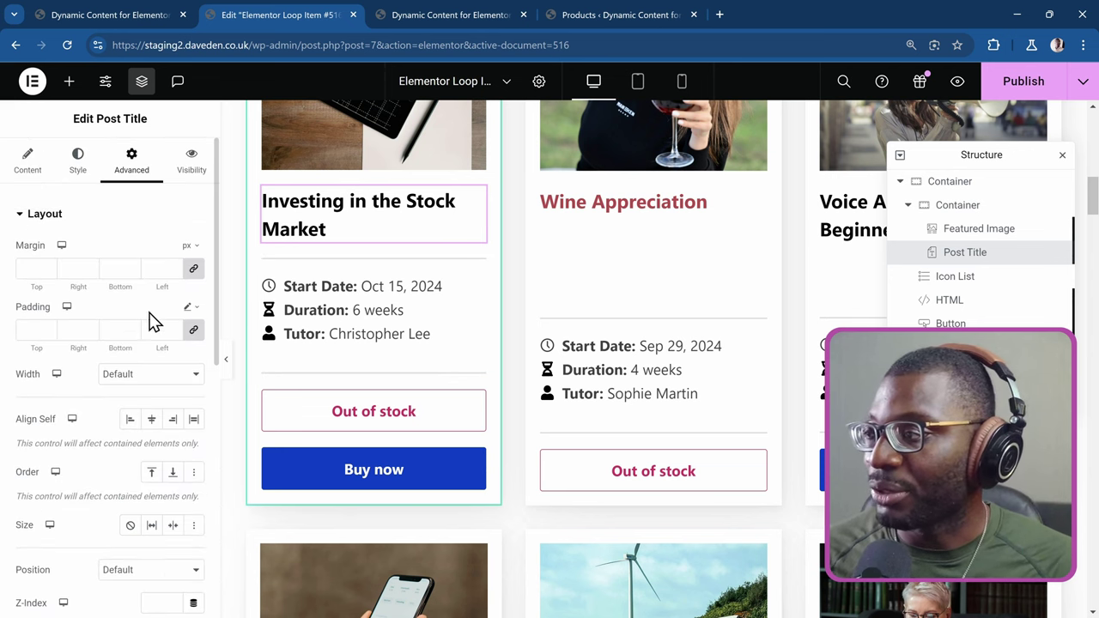
scroll(143, 321, "down", 6)
left_click(86, 505)
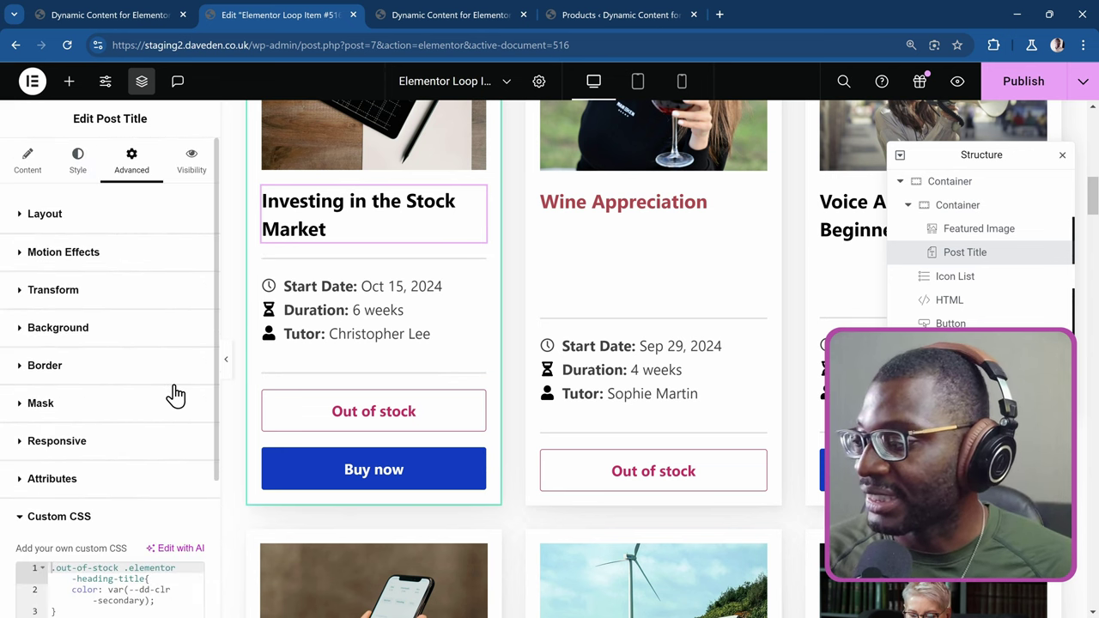
scroll(167, 390, "down", 3)
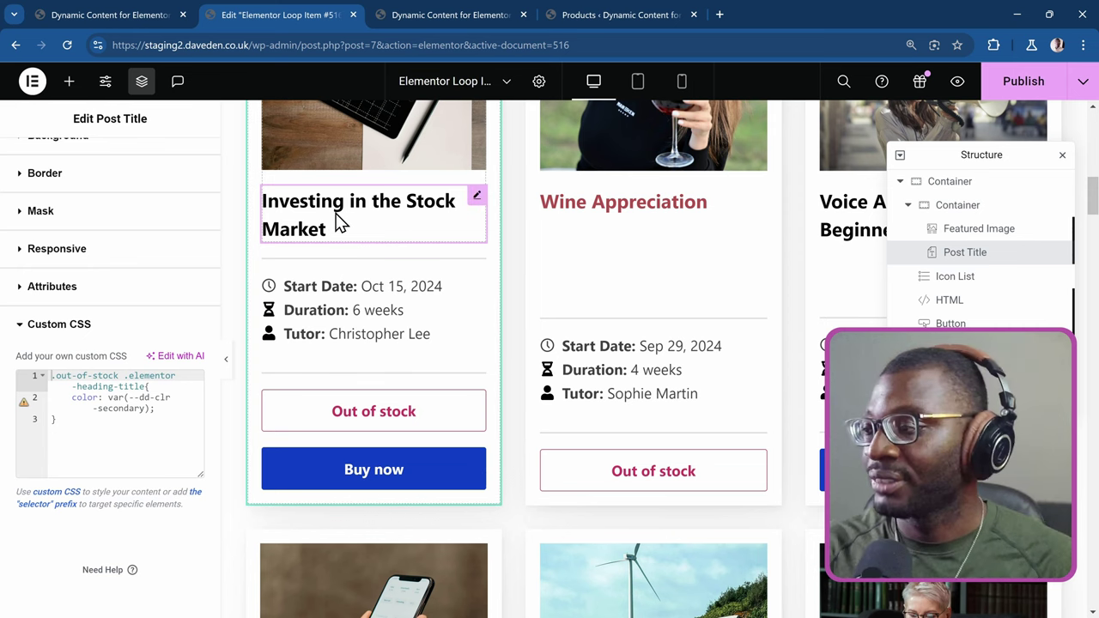
Step: Publish the loop item template and view the course cards on the front-end preview page
left_click(1014, 86)
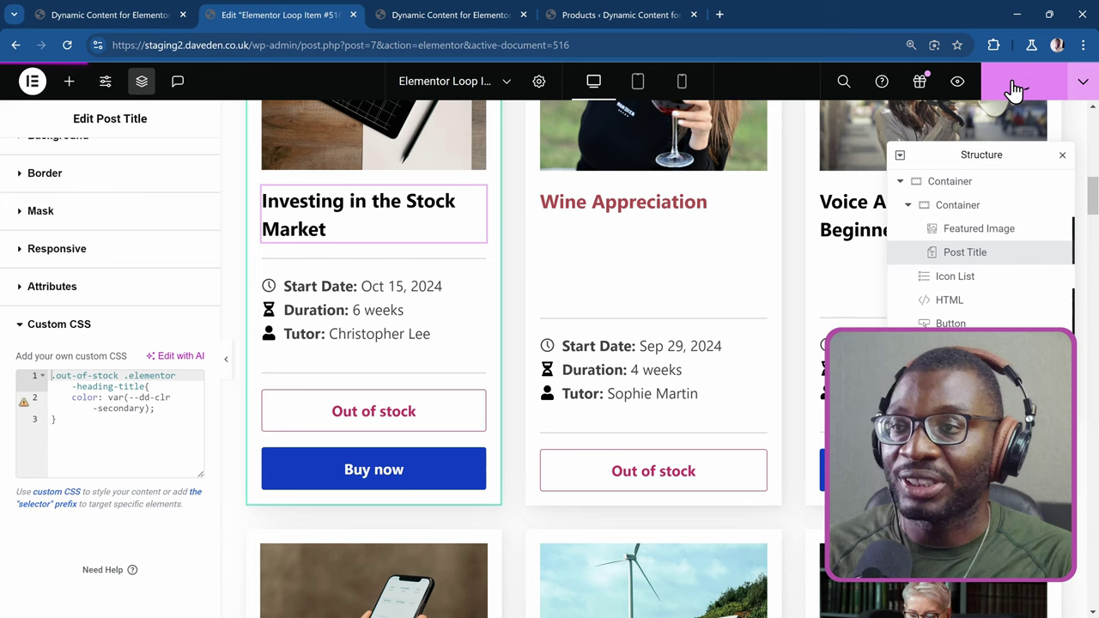
left_click(429, 15)
scroll(406, 464, "down", 4)
scroll(409, 464, "down", 6)
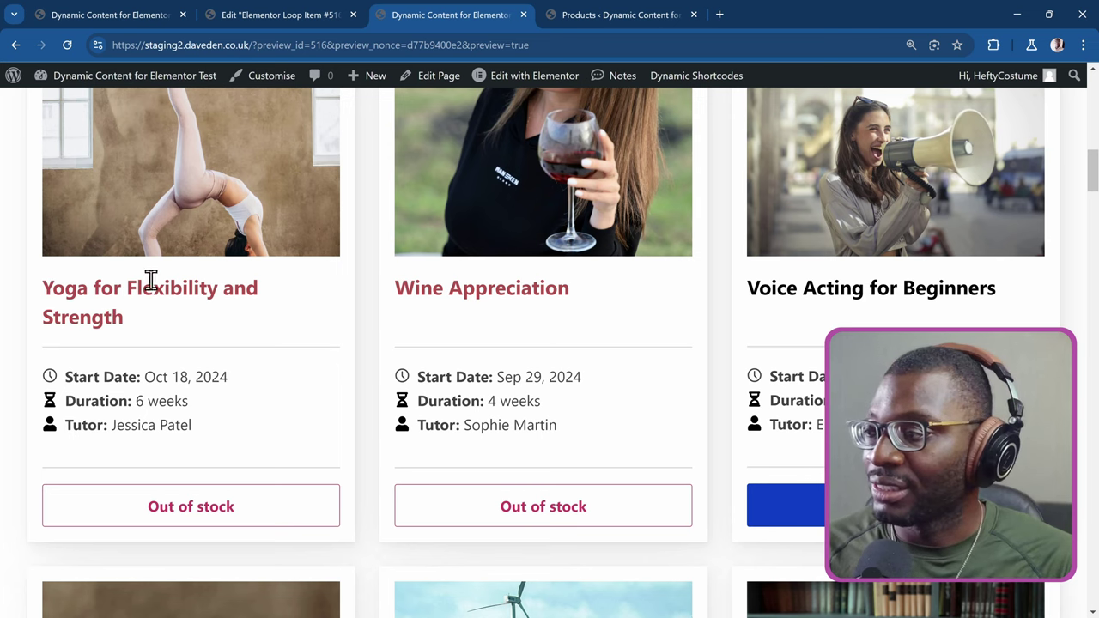
Step: Inspect the HTML classes of the Yoga for Flexibility and Strength title and the Voice Acting for Beginners title
right_click(107, 298)
left_click(172, 572)
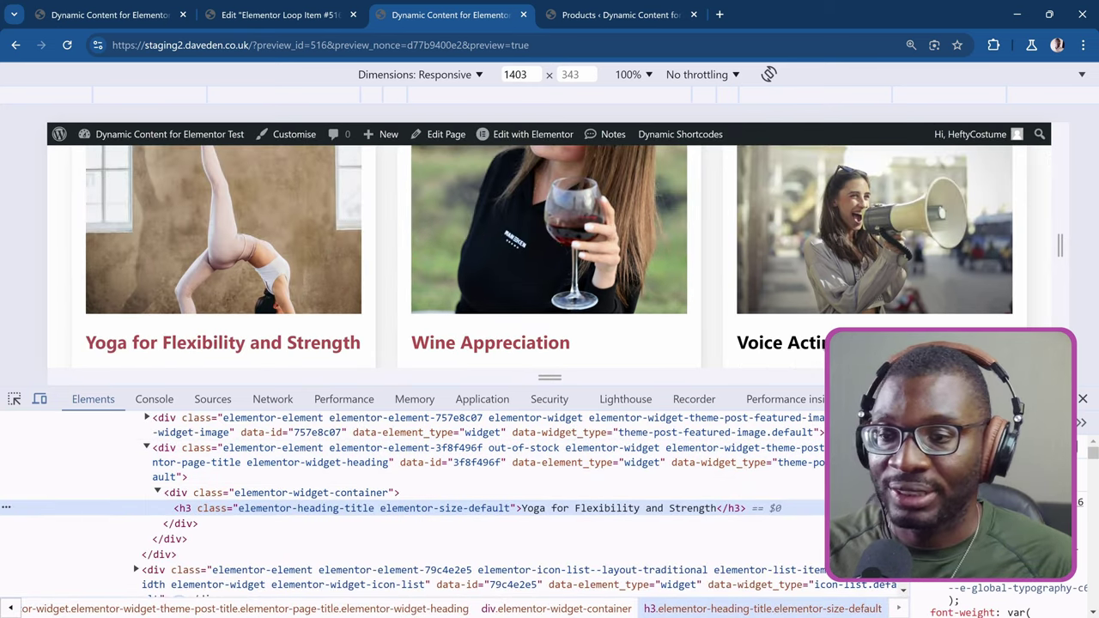
scroll(806, 277, "down", 2)
right_click(802, 201)
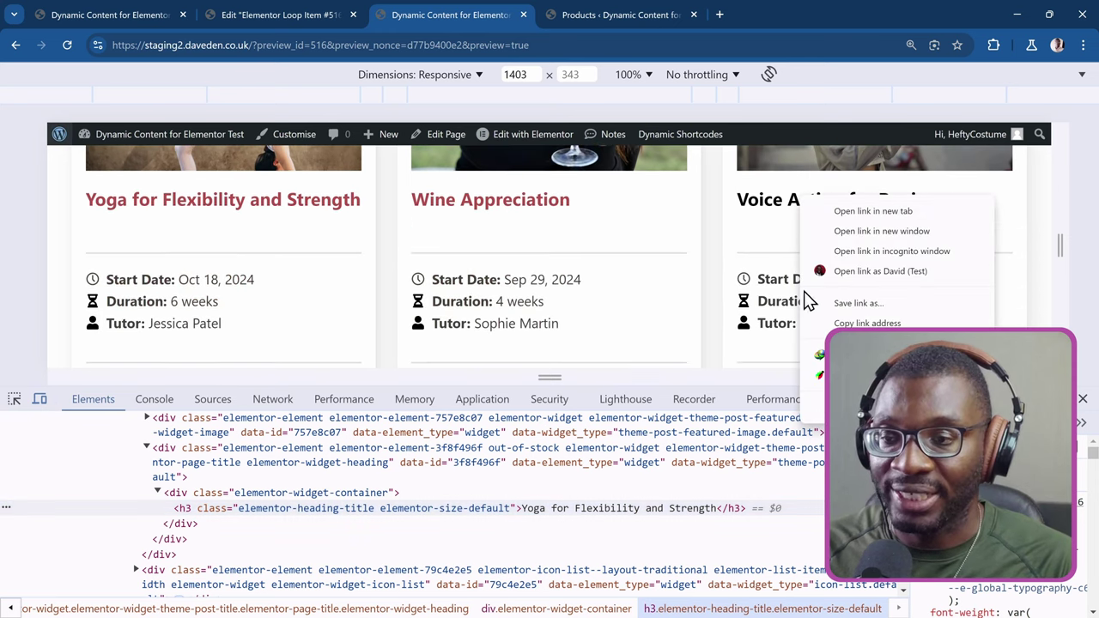
left_click(867, 407)
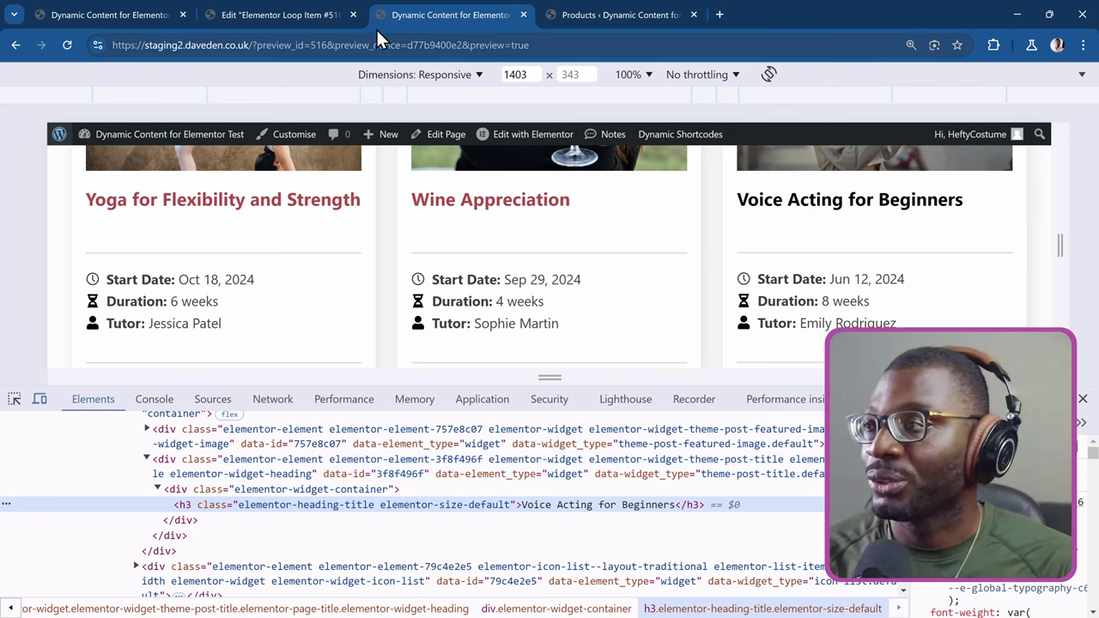
Step: In the Post Title's dynamic CSS Classes shortcode, set the false result of the if condition to "in-stock" and publish the loop item template
left_click(283, 19)
scroll(146, 319, "up", 3)
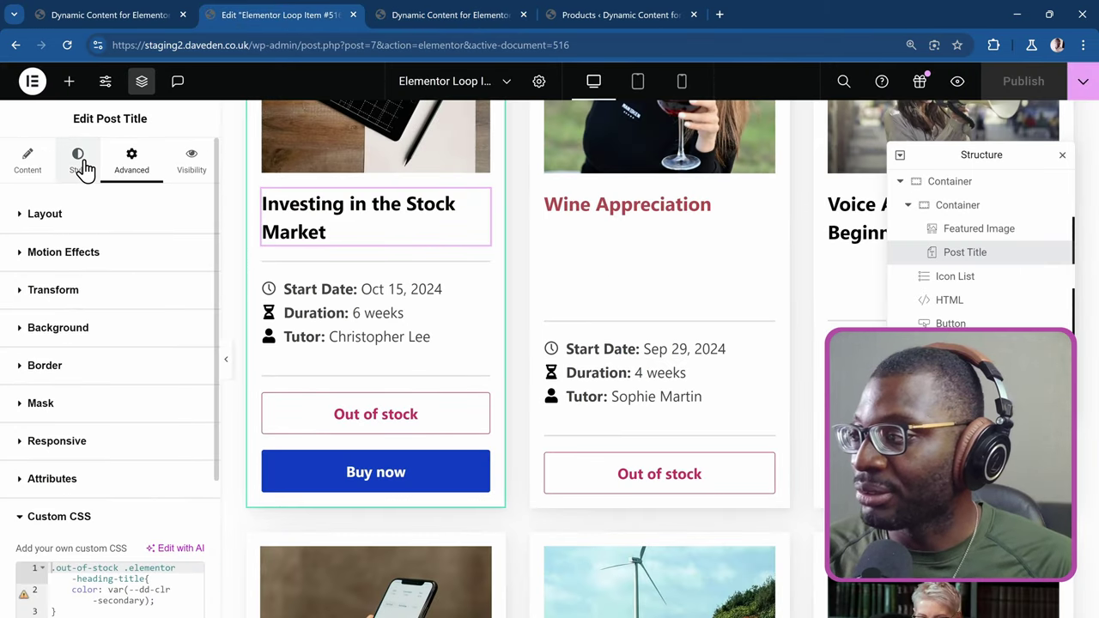
left_click(73, 216)
scroll(143, 334, "down", 4)
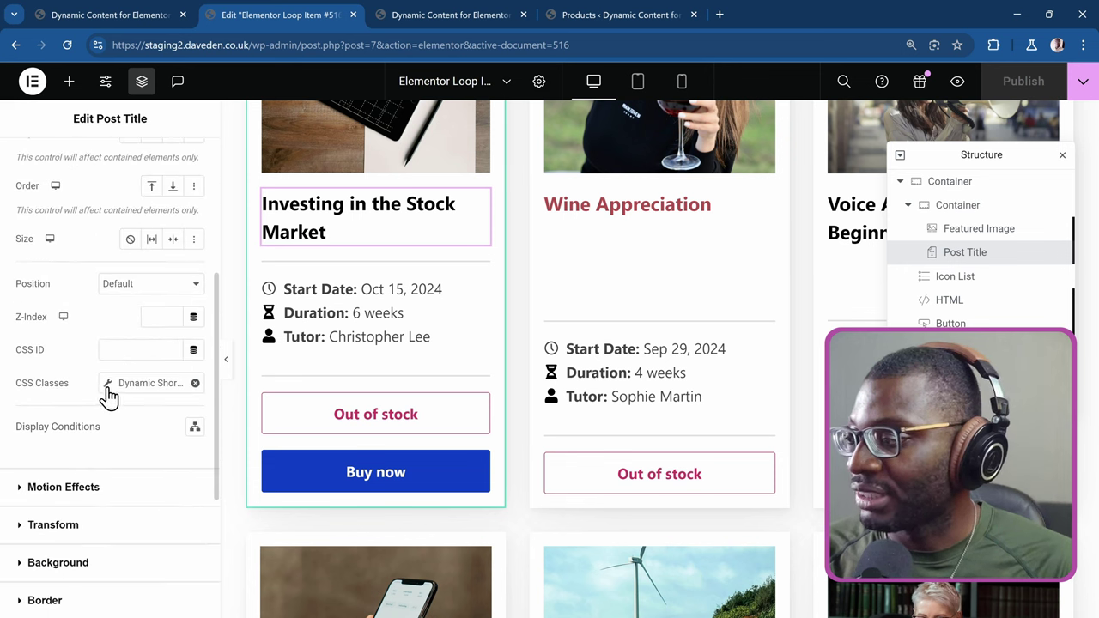
left_click(110, 384)
left_click(174, 482)
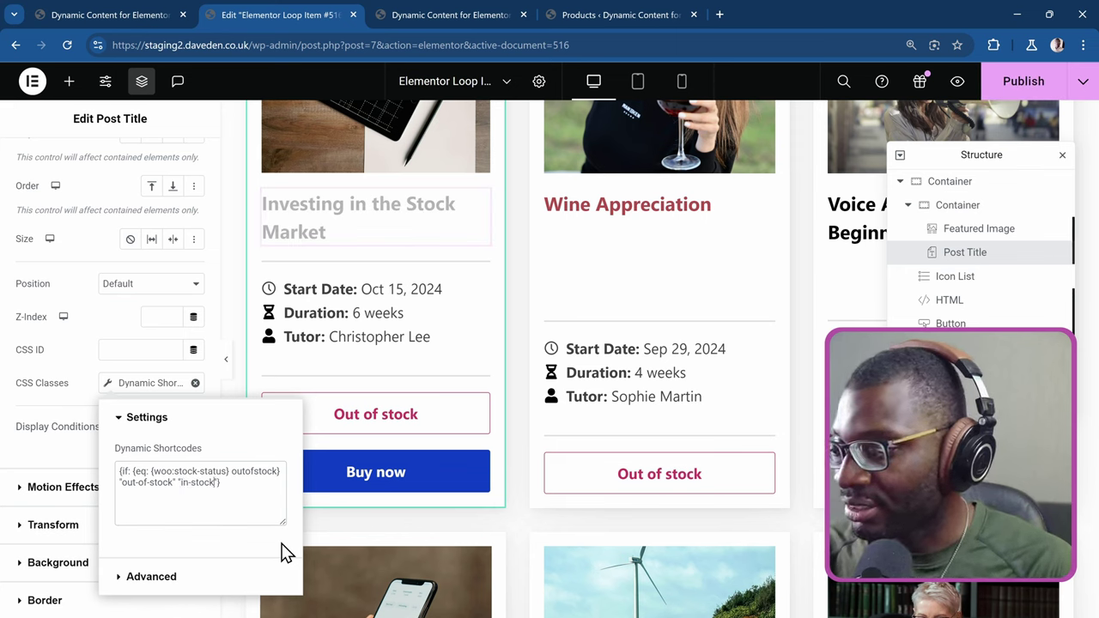
left_click(1010, 87)
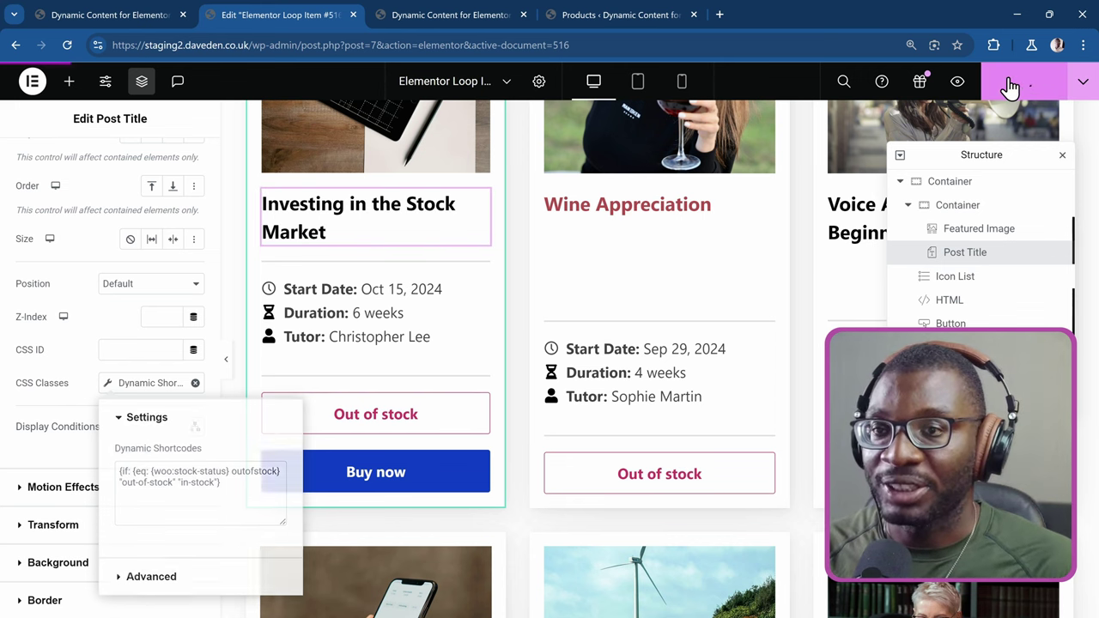
Step: View the updated course cards on the front-end preview page and inspect the HTML classes of the Voice Acting for Beginners title
left_click(432, 12)
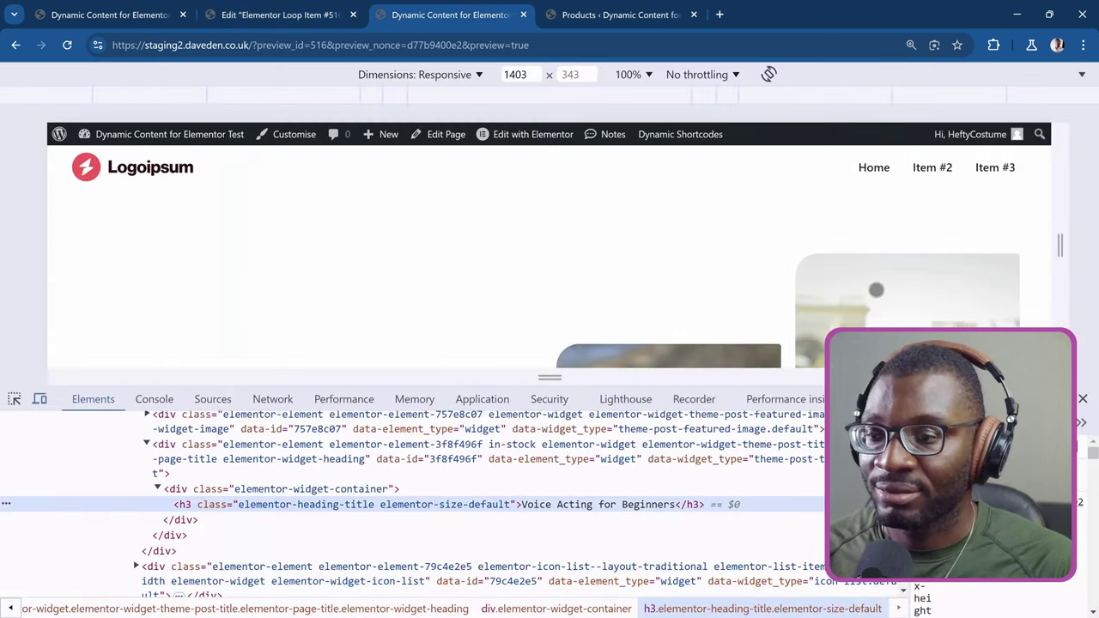
scroll(876, 290, "down", 10)
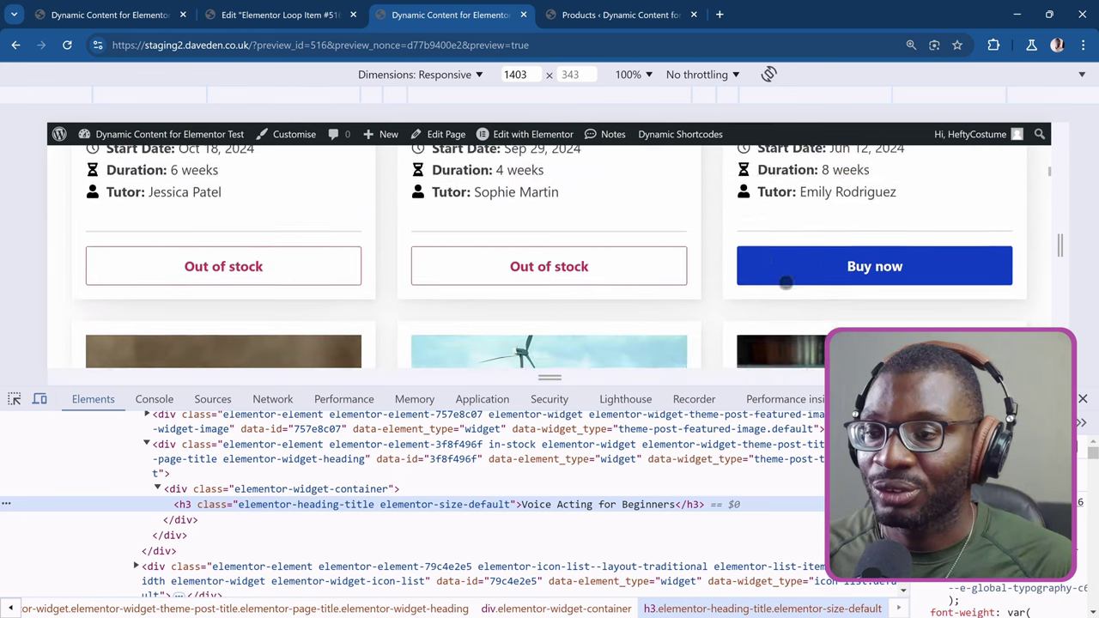
scroll(785, 282, "down", 1)
scroll(802, 228, "up", 4)
scroll(797, 181, "down", 3)
scroll(784, 224, "up", 3)
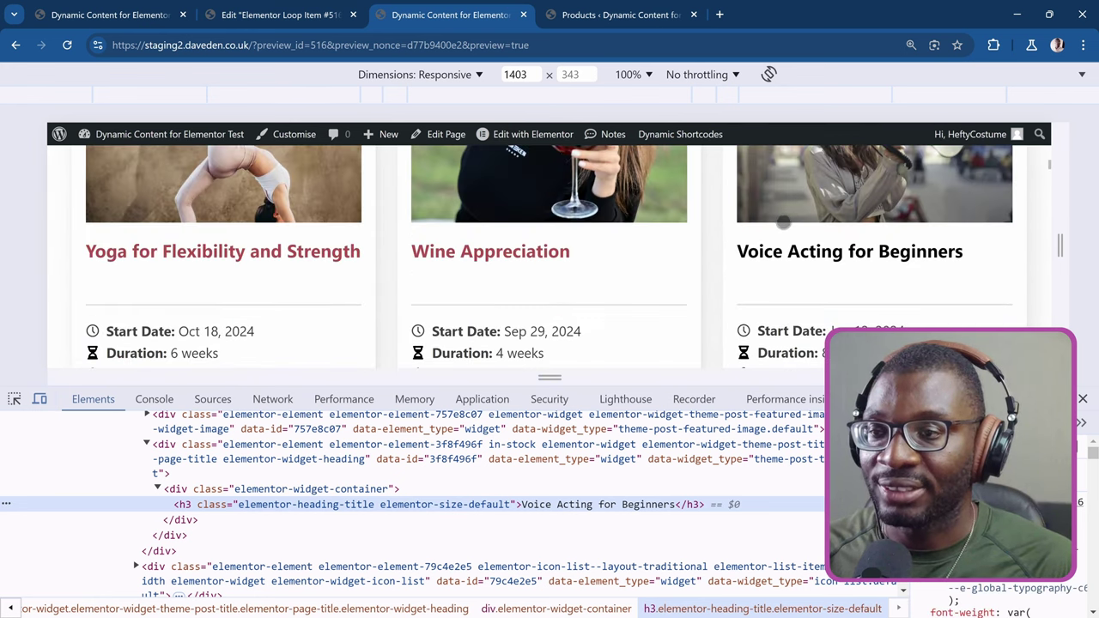
right_click(770, 252)
left_click(783, 465)
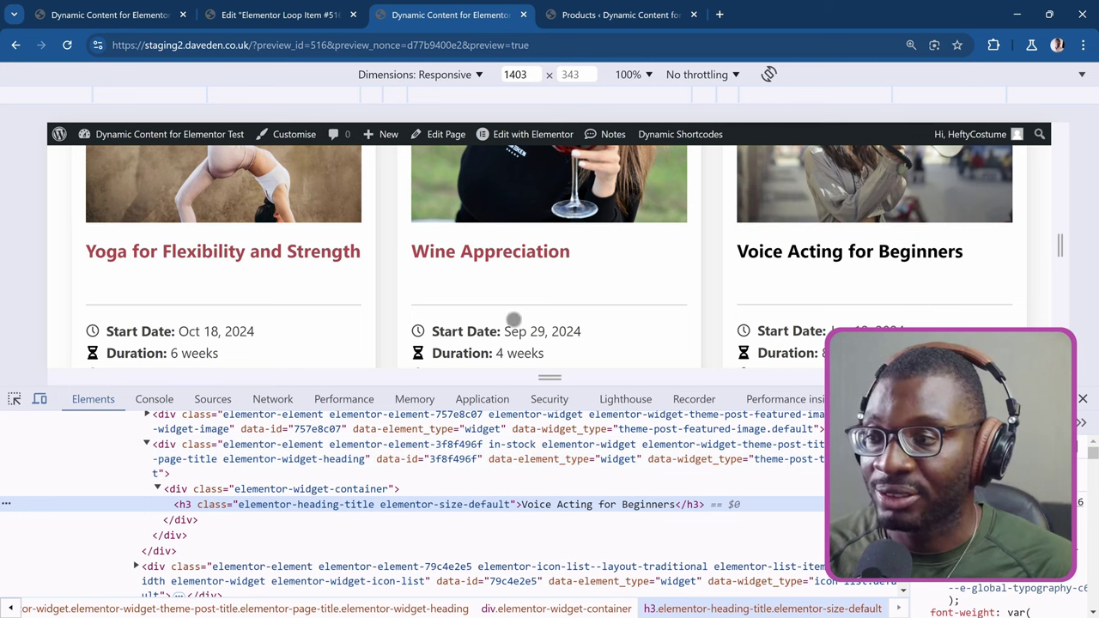
Step: Inspect the HTML classes of the Wine Appreciation title and close the developer tools
right_click(519, 252)
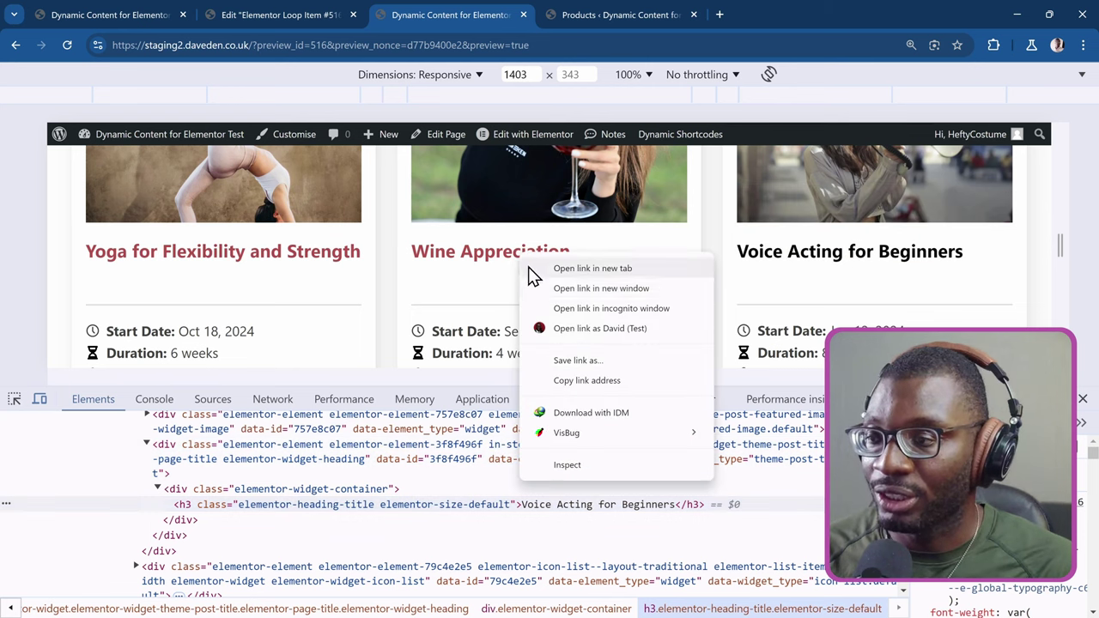
left_click(581, 466)
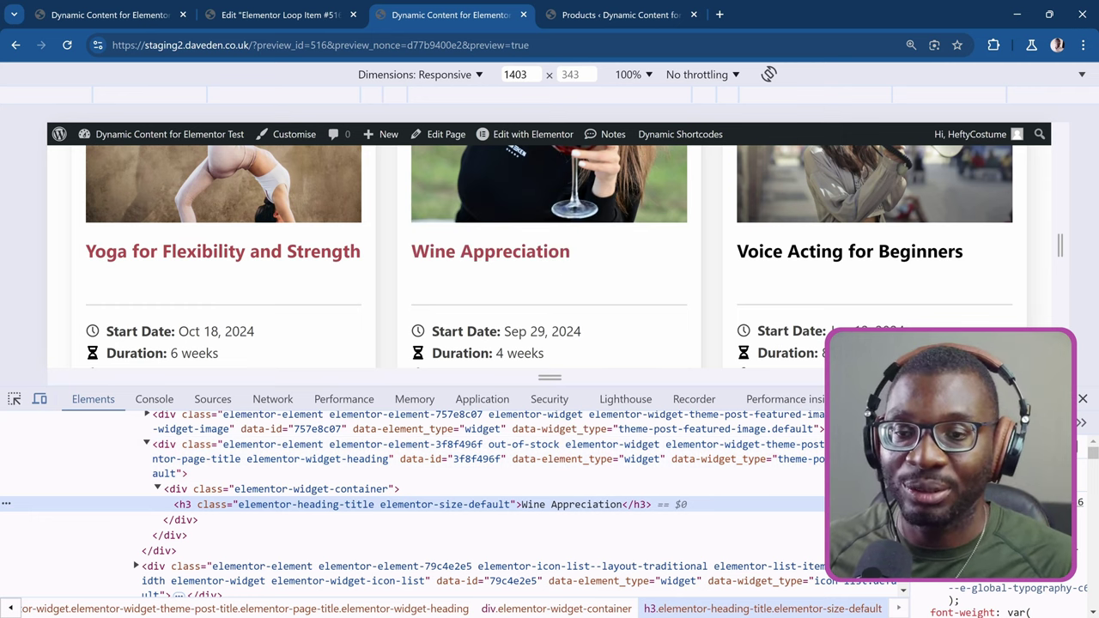
left_click(1083, 400)
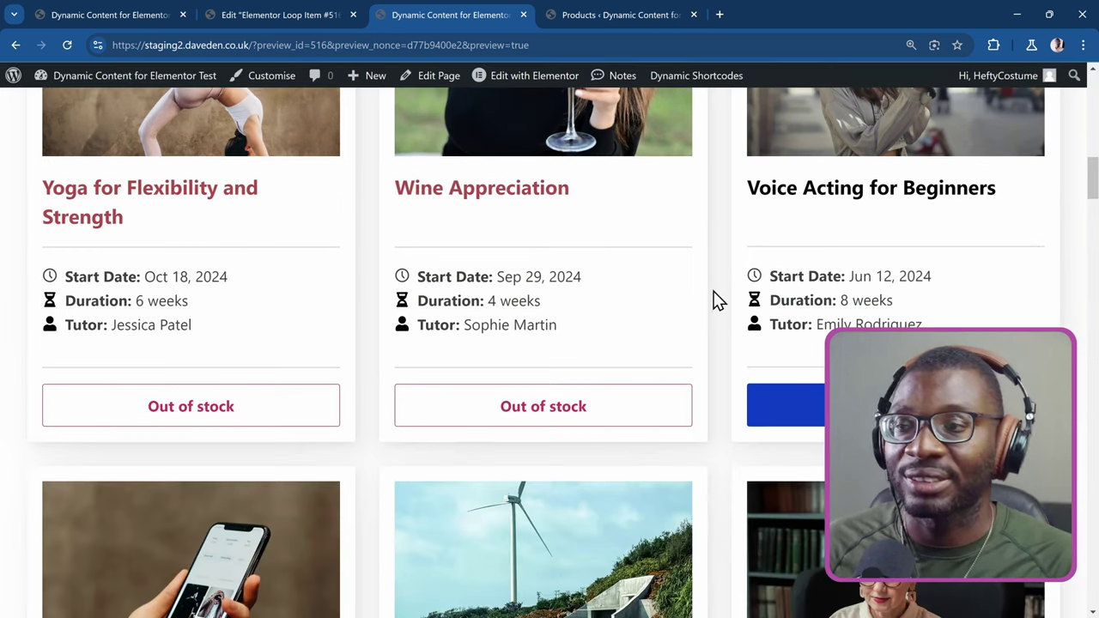